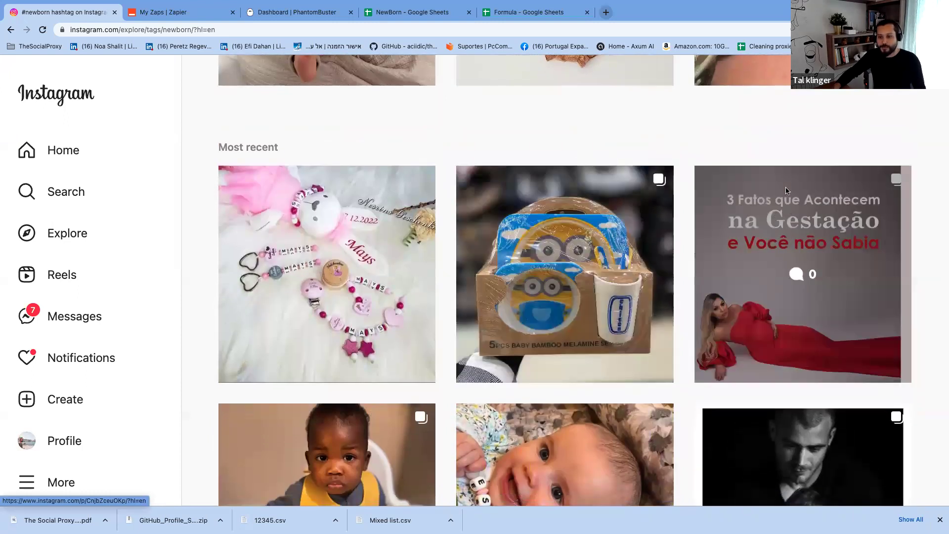
Step: View individual posts in the Most recent section of the #newborn hashtag page, including the Minions tableware post
{"action": "left_click", "coordinate": [728, 234]}
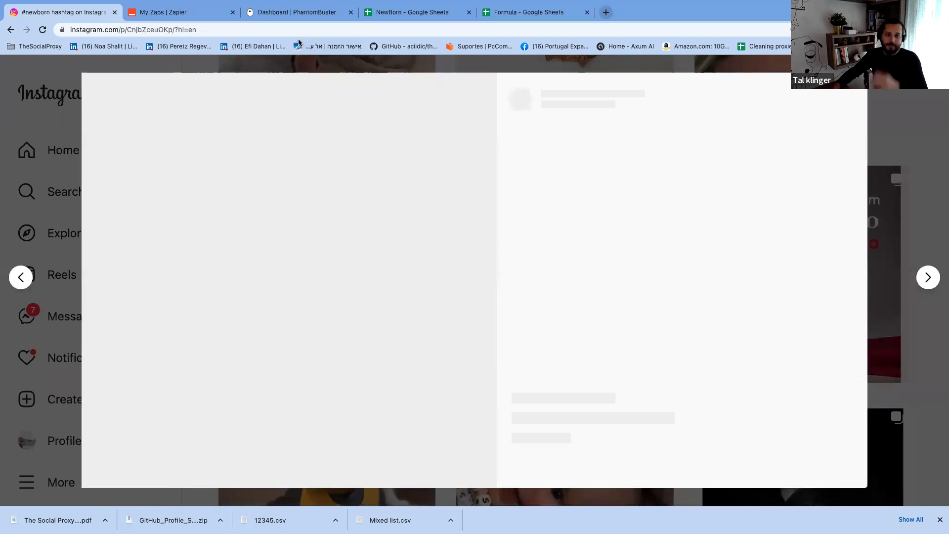
{"action": "key", "text": "Escape"}
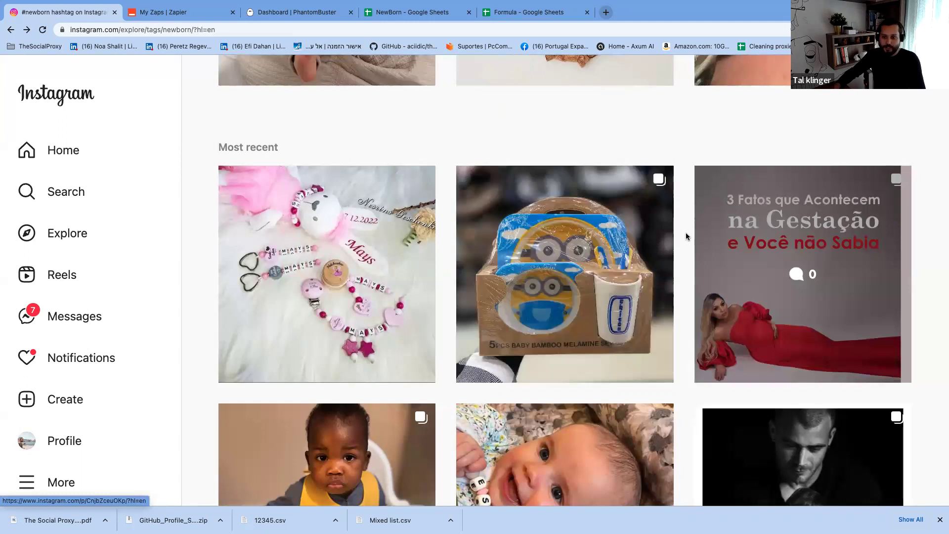
{"action": "left_click", "coordinate": [672, 300]}
{"action": "key", "text": "Escape"}
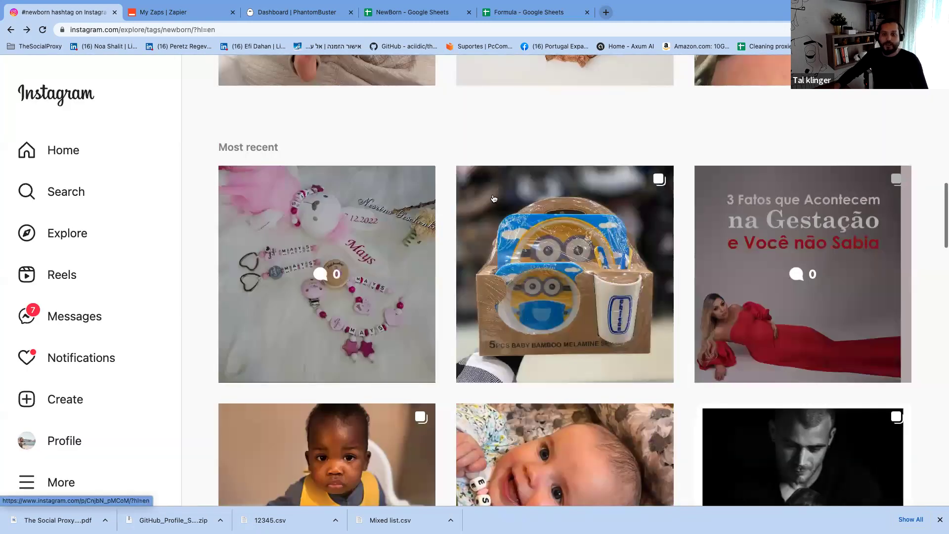
{"action": "left_click", "coordinate": [494, 195]}
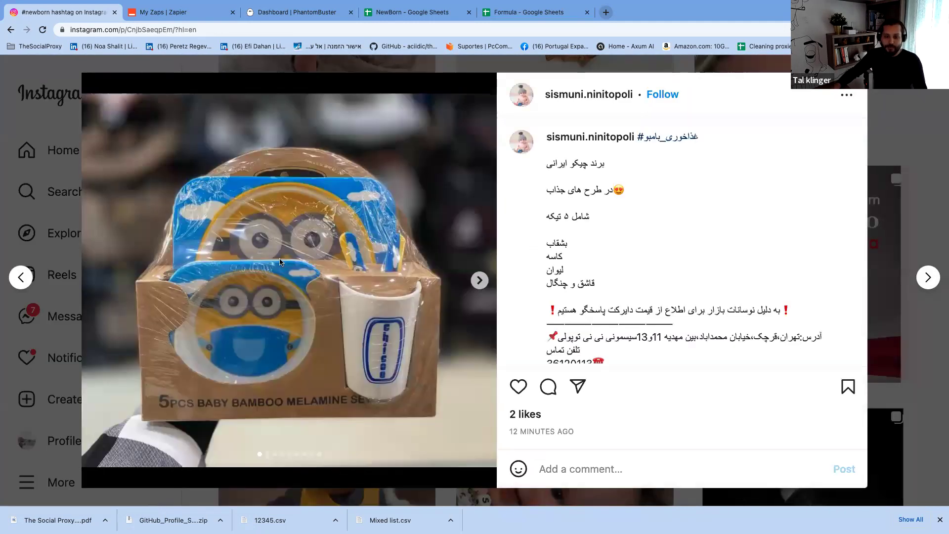
{"action": "key", "text": "Escape"}
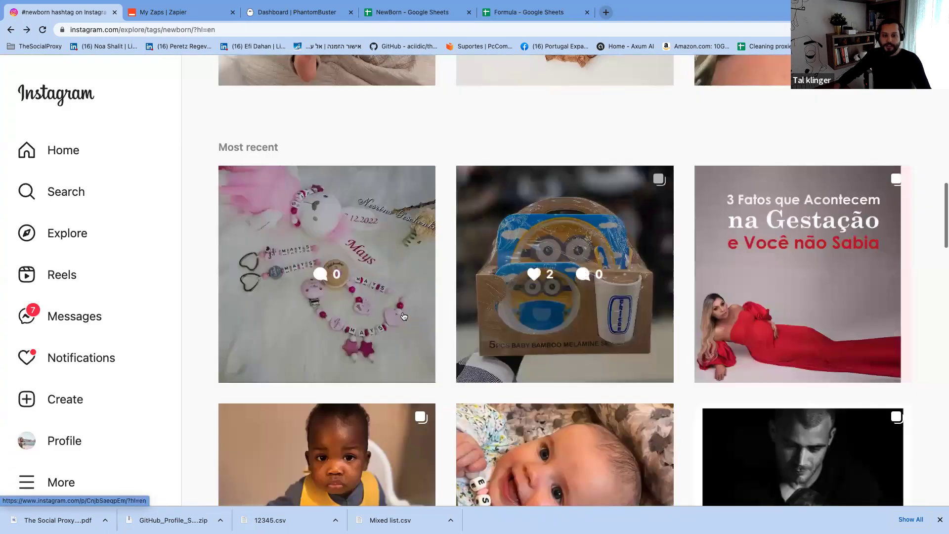
Step: Switch to PhantomBuster, open the Instagram Hashtag Search Export (2) phantom and launch it
{"action": "left_click", "coordinate": [312, 15]}
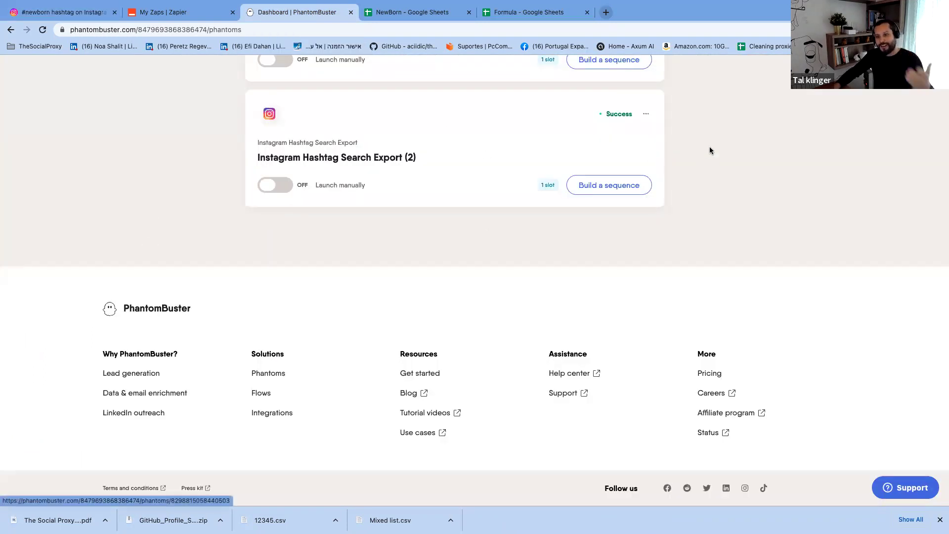
{"action": "left_click", "coordinate": [646, 117]}
{"action": "left_click", "coordinate": [368, 196]}
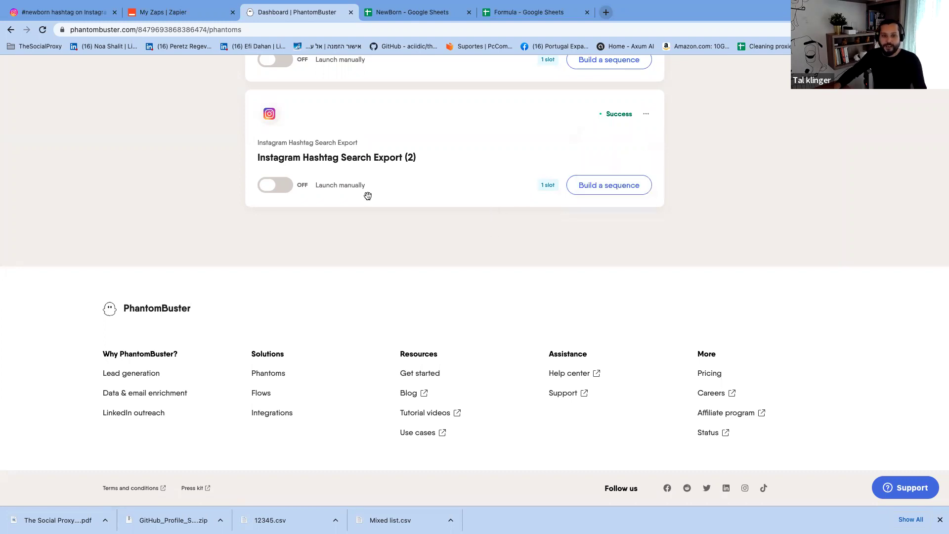
{"action": "left_click", "coordinate": [342, 152]}
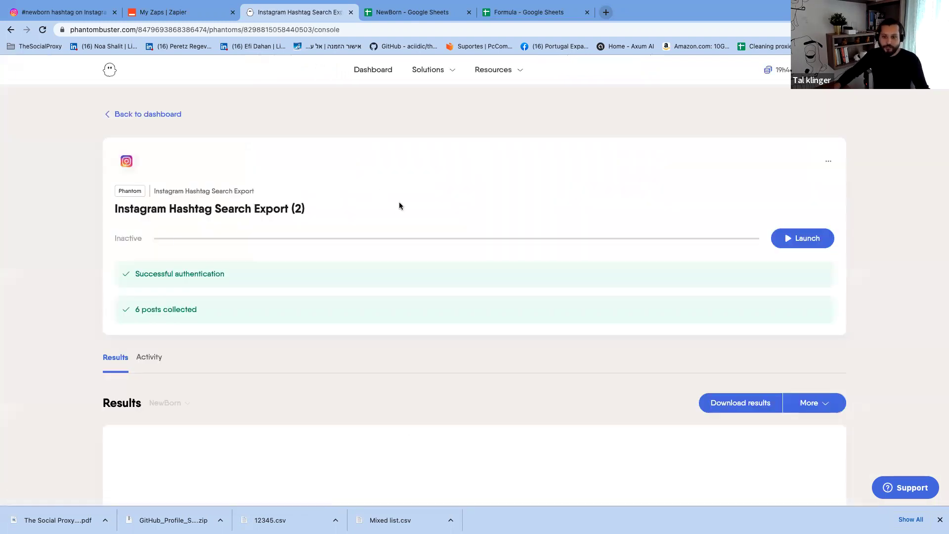
{"action": "left_click", "coordinate": [802, 242]}
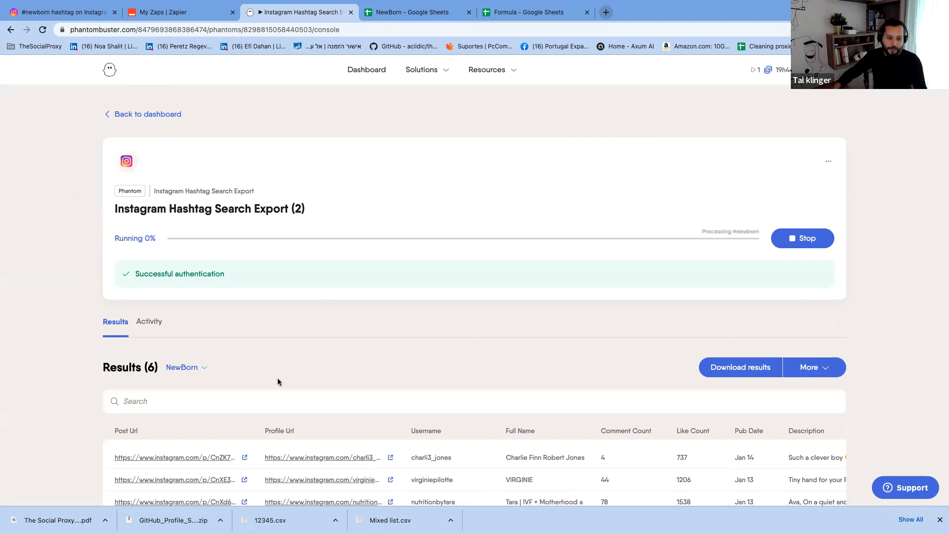
Step: Glance at the Zap list in Zapier, and review the posts collected in the phantom's results table in PhantomBuster
{"action": "left_click", "coordinate": [173, 16]}
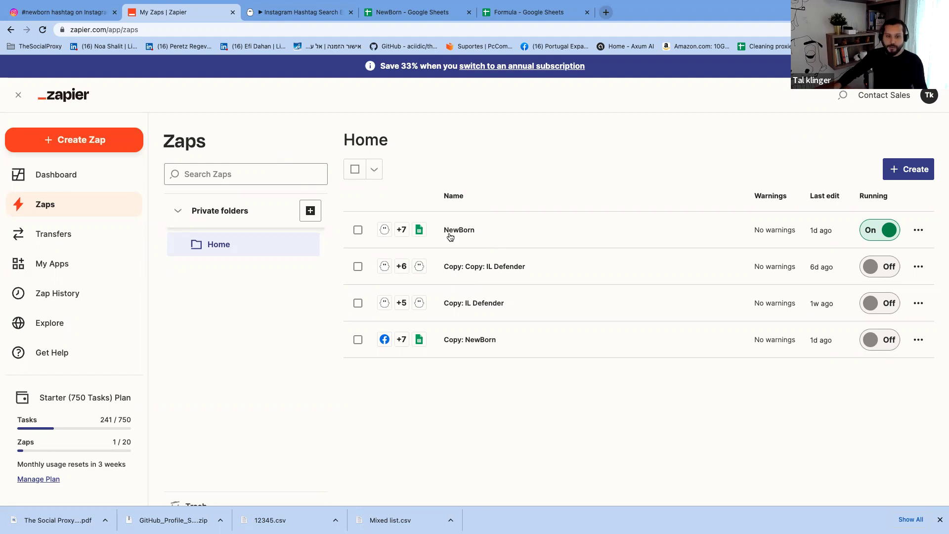
{"action": "left_click", "coordinate": [306, 14]}
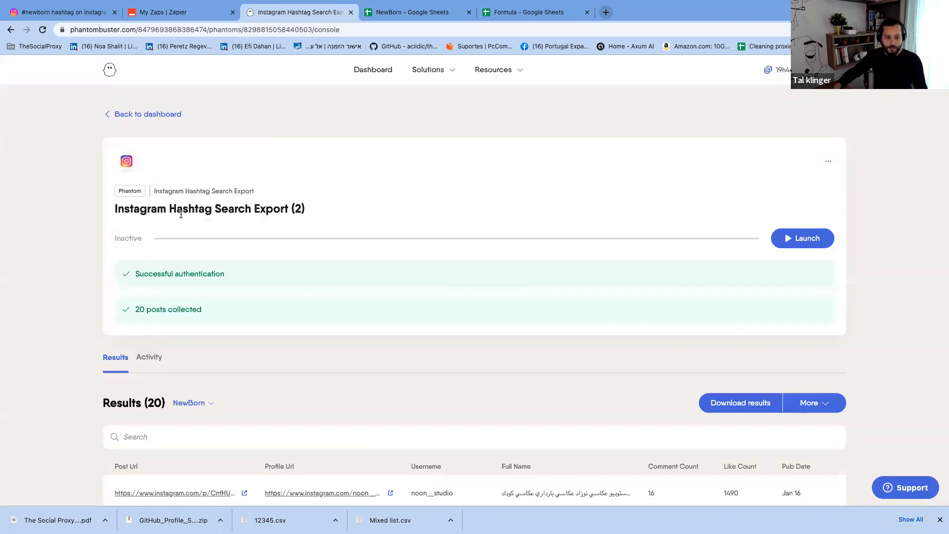
{"action": "scroll", "coordinate": [181, 213], "scroll_direction": "down", "scroll_amount": 7}
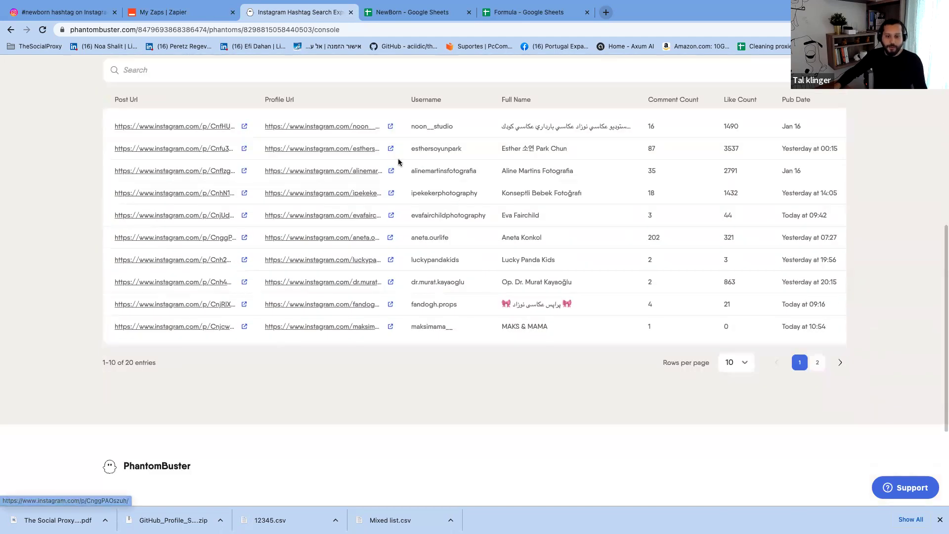
{"action": "scroll", "coordinate": [287, 144], "scroll_direction": "up", "scroll_amount": 7}
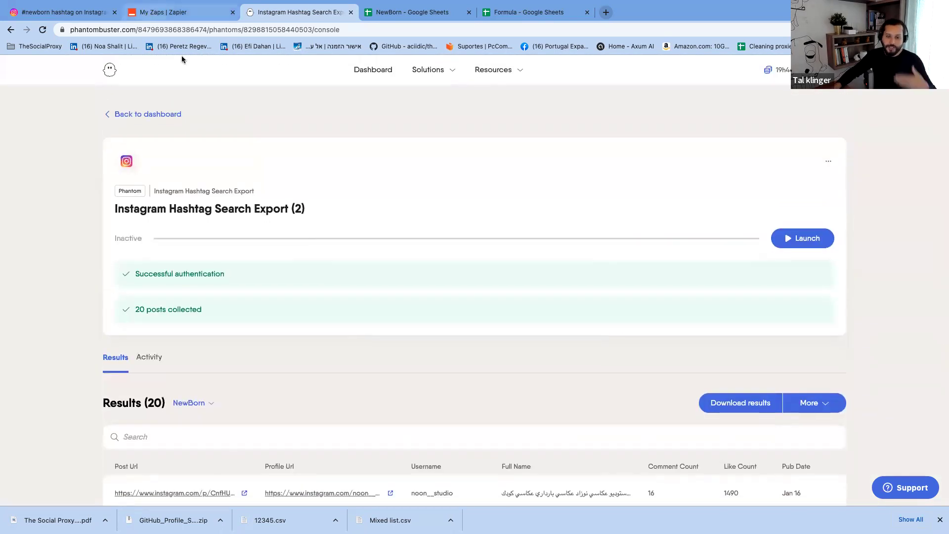
Step: Switch to Zapier and run the NewBorn Zap manually
{"action": "key", "text": "ctrl+shift+Tab"}
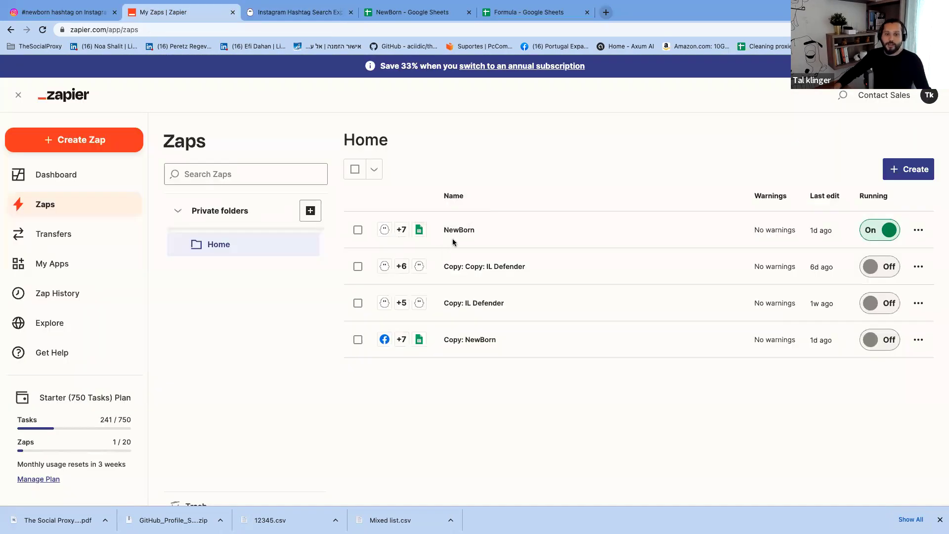
{"action": "left_click", "coordinate": [918, 230]}
{"action": "left_click", "coordinate": [858, 327]}
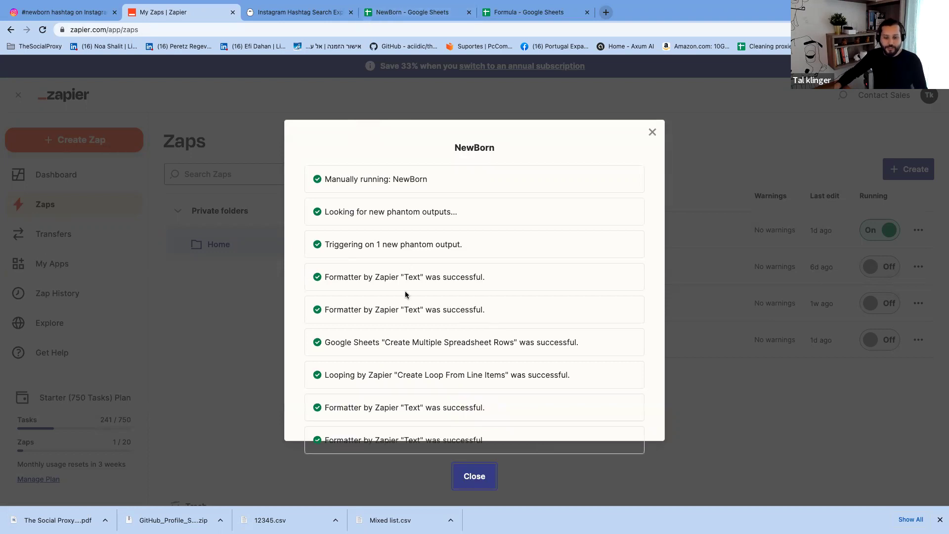
Step: Switch to the NewBorn spreadsheet in Google Sheets and look through the post rows written to Sheet1
{"action": "left_click", "coordinate": [381, 18]}
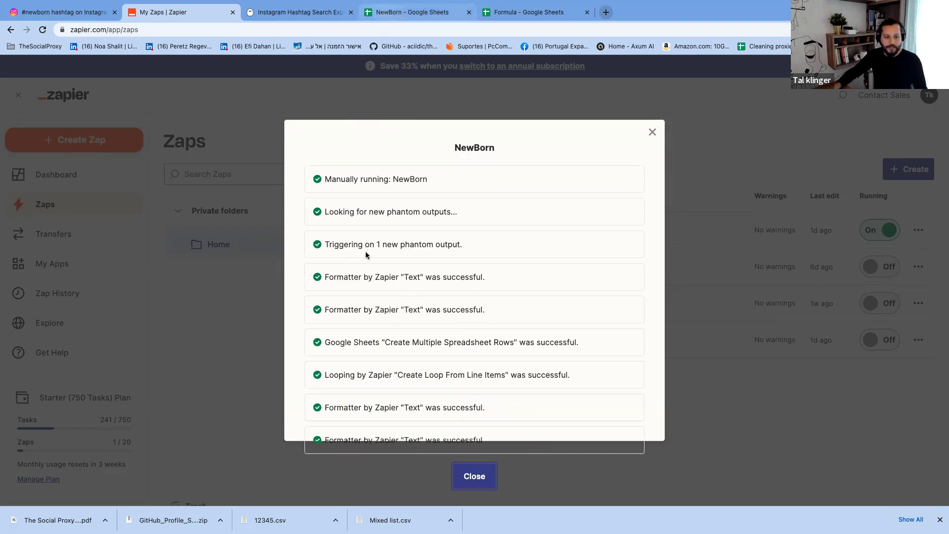
{"action": "left_click", "coordinate": [98, 494]}
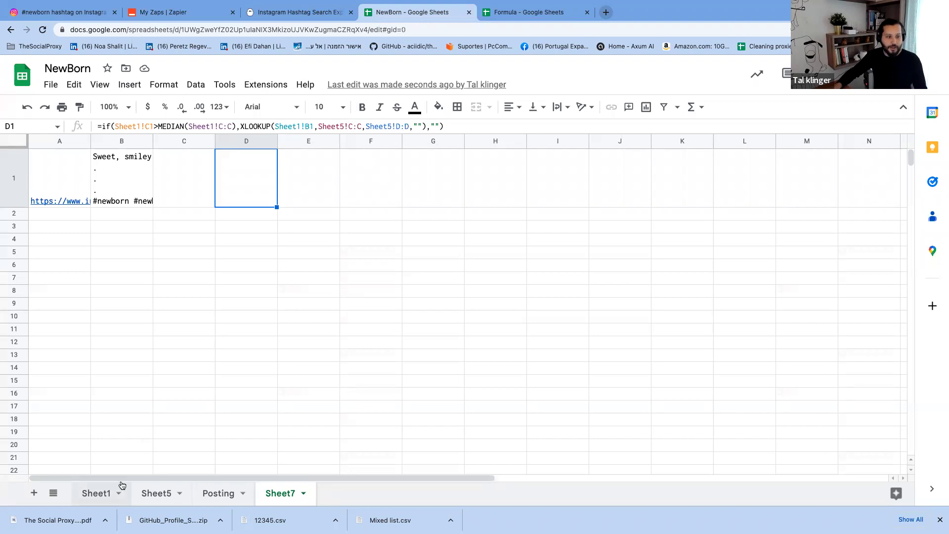
{"action": "scroll", "coordinate": [108, 399], "scroll_direction": "down", "scroll_amount": 15}
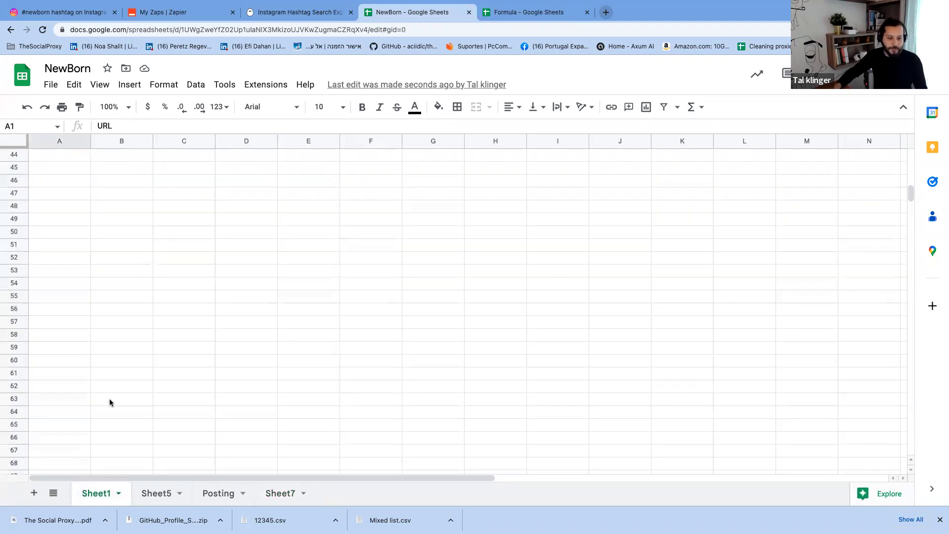
{"action": "scroll", "coordinate": [109, 399], "scroll_direction": "up", "scroll_amount": 10}
{"action": "scroll", "coordinate": [108, 399], "scroll_direction": "right", "scroll_amount": 5}
{"action": "scroll", "coordinate": [109, 398], "scroll_direction": "right", "scroll_amount": 2}
{"action": "scroll", "coordinate": [399, 464], "scroll_direction": "left", "scroll_amount": 6}
{"action": "scroll", "coordinate": [399, 464], "scroll_direction": "up", "scroll_amount": 5}
{"action": "scroll", "coordinate": [86, 310], "scroll_direction": "up", "scroll_amount": 1}
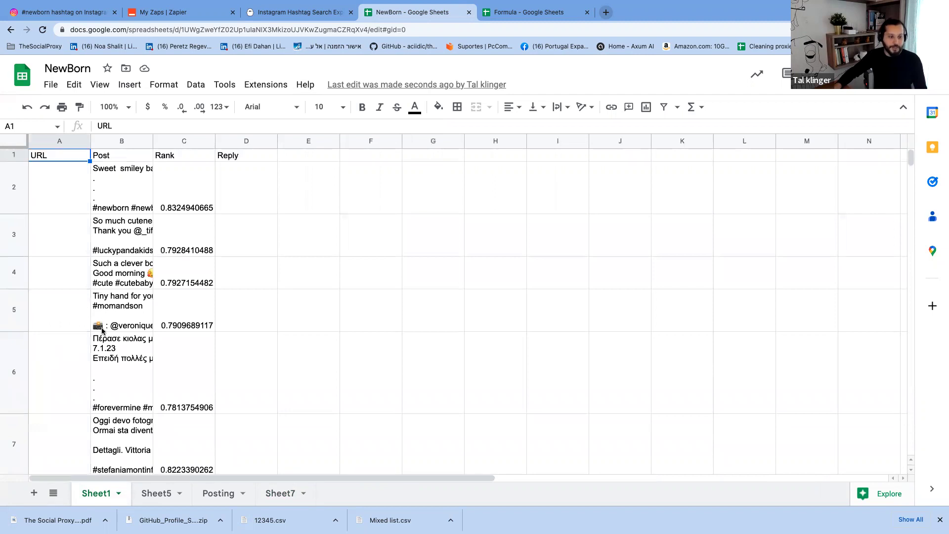
{"action": "scroll", "coordinate": [102, 328], "scroll_direction": "down", "scroll_amount": 15}
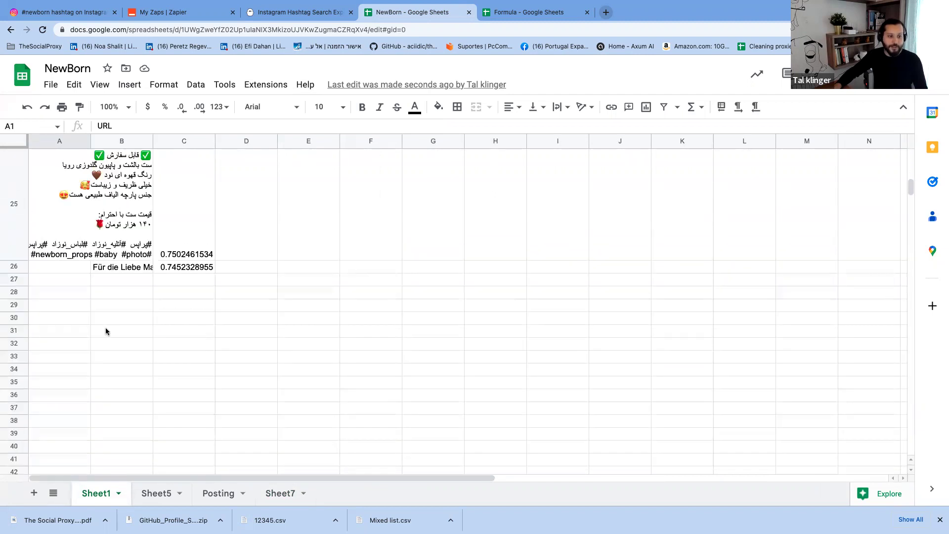
{"action": "scroll", "coordinate": [107, 328], "scroll_direction": "up", "scroll_amount": 12}
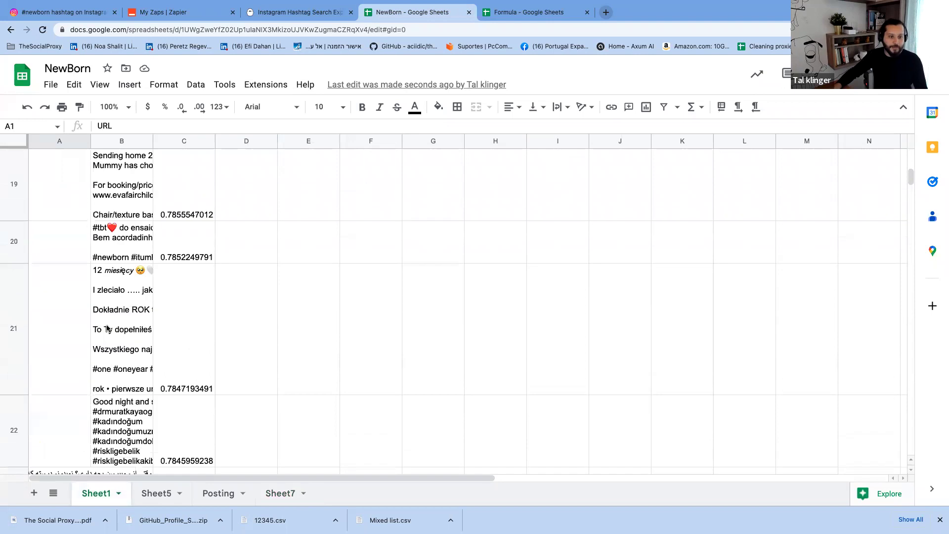
{"action": "scroll", "coordinate": [147, 325], "scroll_direction": "up", "scroll_amount": 8}
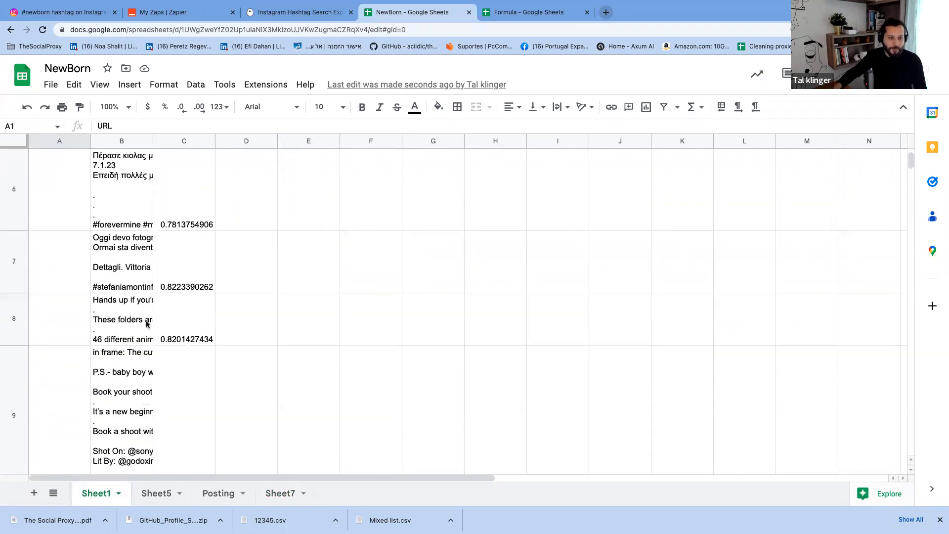
{"action": "scroll", "coordinate": [146, 324], "scroll_direction": "right", "scroll_amount": 3}
{"action": "left_click_drag", "start_coordinate": [337, 478], "coordinate": [155, 487]}
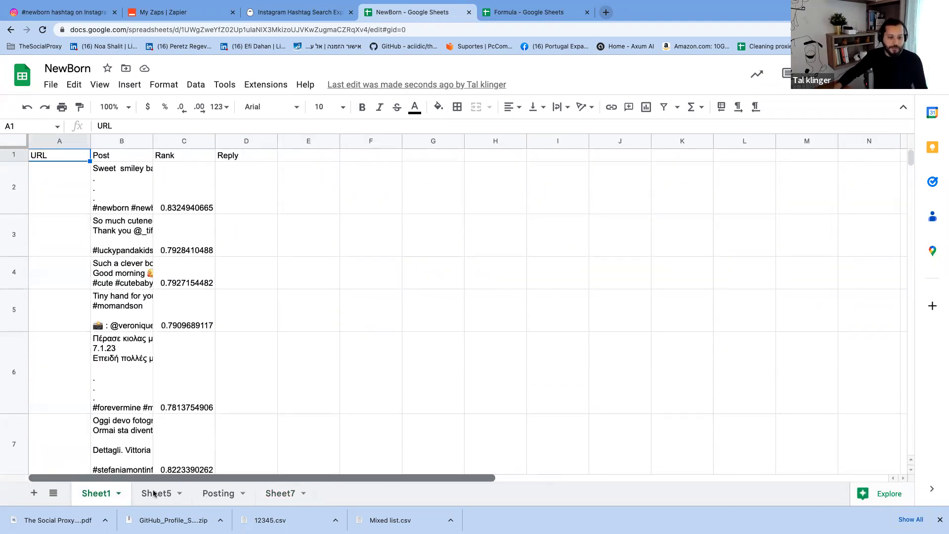
Step: Examine the Rank values from row 7 downward and select the Persian-language post in cell B23
{"action": "scroll", "coordinate": [168, 373], "scroll_direction": "down", "scroll_amount": 8}
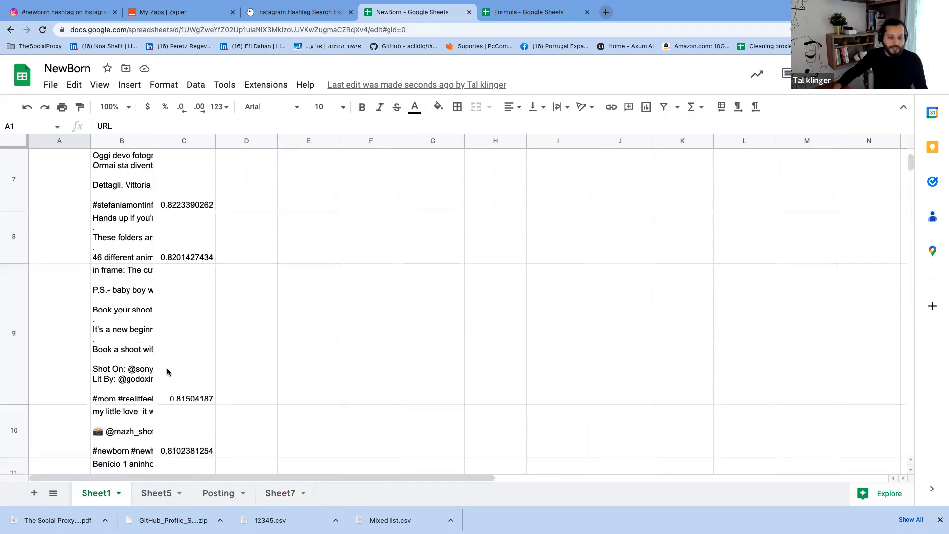
{"action": "left_click", "coordinate": [189, 412]}
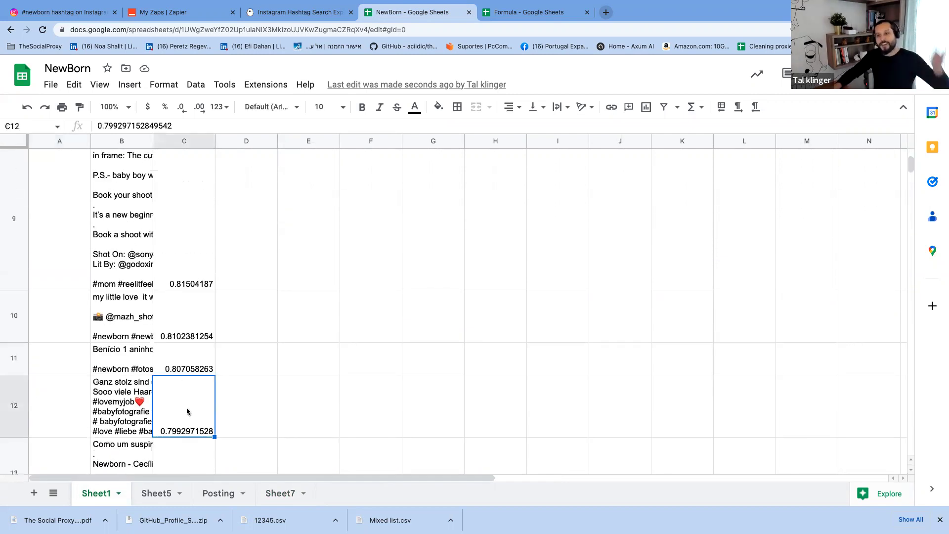
{"action": "scroll", "coordinate": [187, 411], "scroll_direction": "down", "scroll_amount": 10}
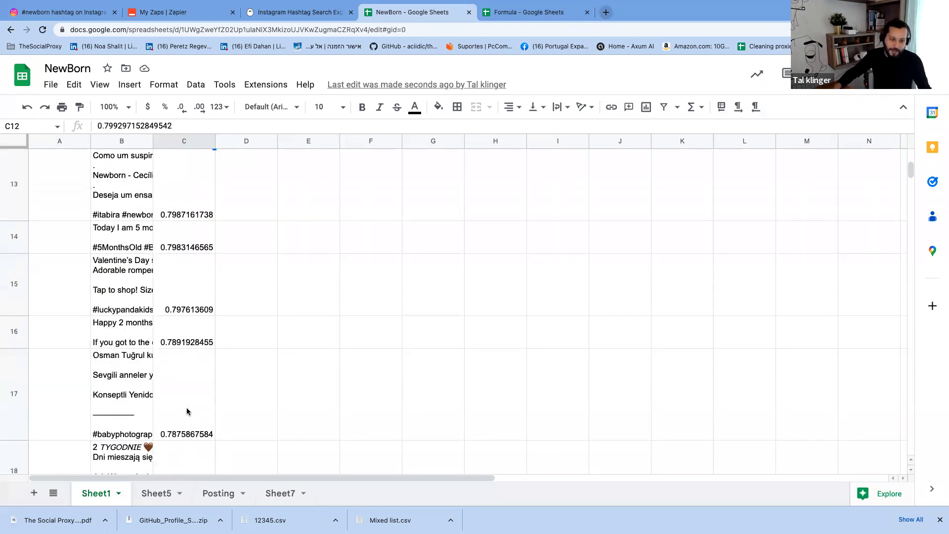
{"action": "scroll", "coordinate": [187, 412], "scroll_direction": "down", "scroll_amount": 4}
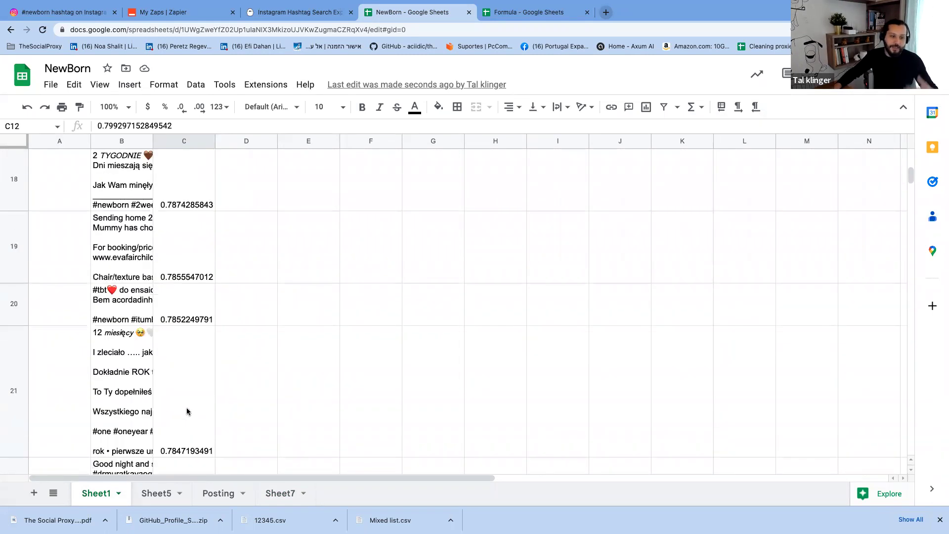
{"action": "scroll", "coordinate": [186, 412], "scroll_direction": "down", "scroll_amount": 4}
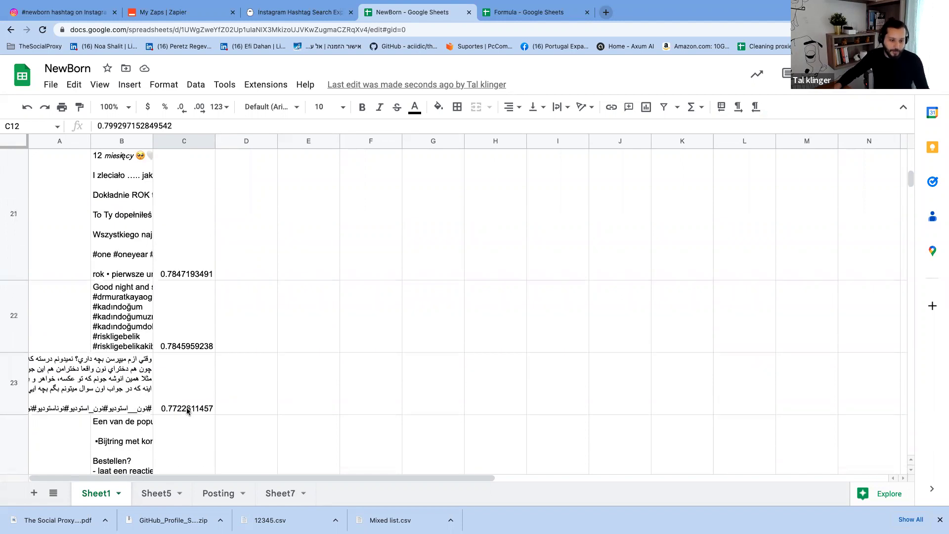
{"action": "scroll", "coordinate": [186, 411], "scroll_direction": "down", "scroll_amount": 3}
{"action": "left_click", "coordinate": [129, 270]}
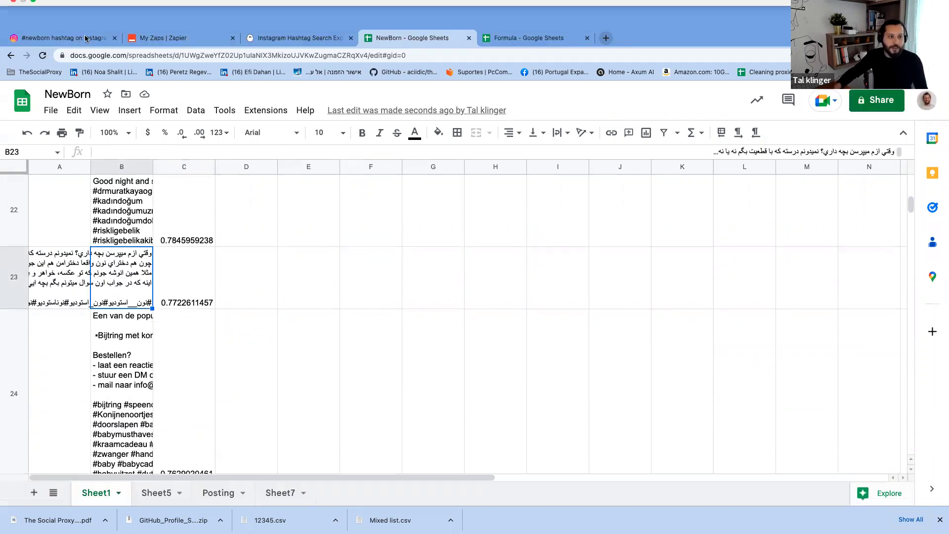
Step: Switch to Instagram to view the Minions tableware post again, and check the NewBorn run log in Zapier
{"action": "left_click", "coordinate": [64, 12]}
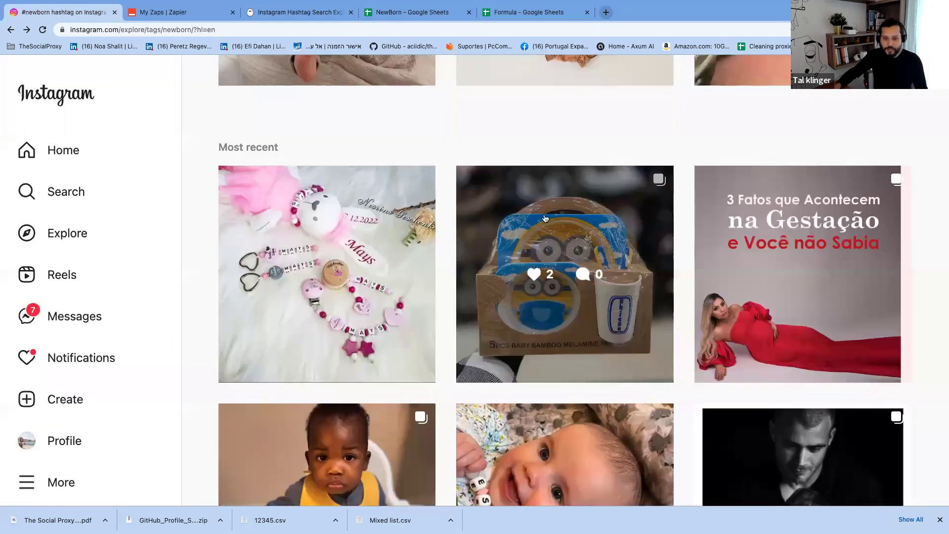
{"action": "left_click", "coordinate": [571, 275]}
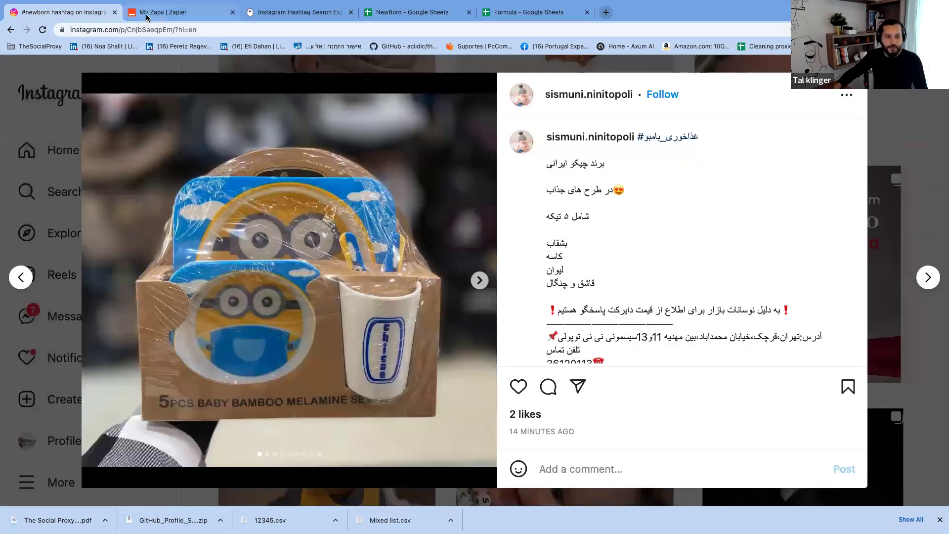
{"action": "left_click", "coordinate": [163, 12]}
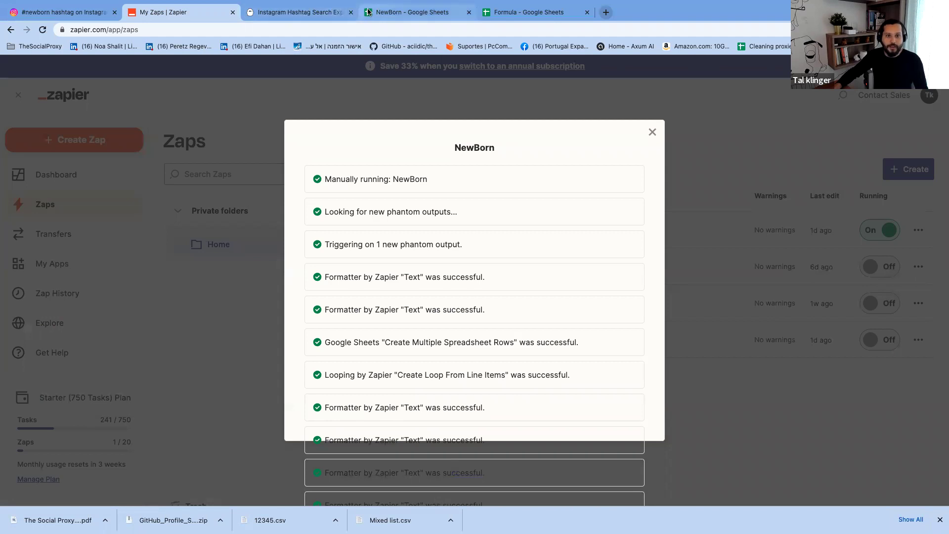
Step: Return to the NewBorn spreadsheet and review the posts and ranks in the first rows of Sheet1
{"action": "left_click", "coordinate": [401, 12]}
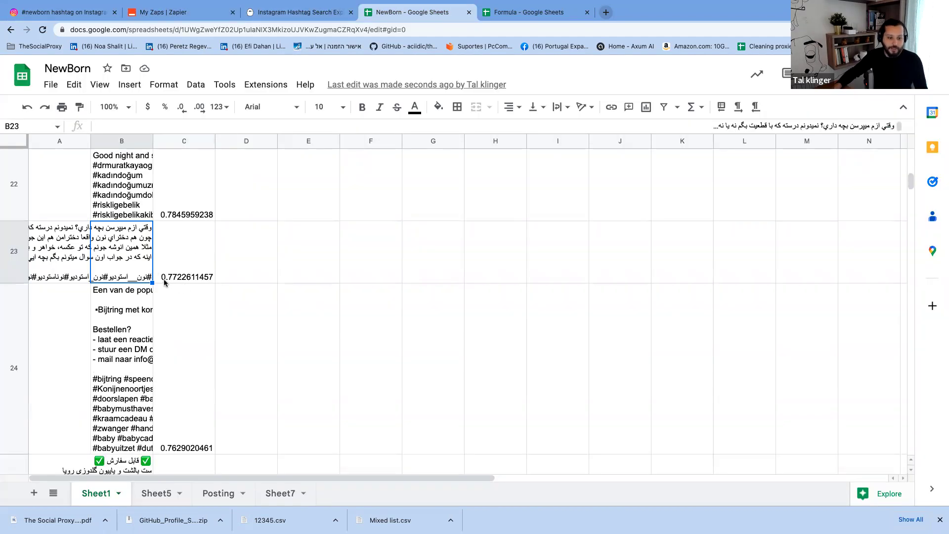
{"action": "scroll", "coordinate": [170, 282], "scroll_direction": "up", "scroll_amount": 10}
{"action": "scroll", "coordinate": [168, 279], "scroll_direction": "up", "scroll_amount": 5}
{"action": "scroll", "coordinate": [168, 279], "scroll_direction": "right", "scroll_amount": 2}
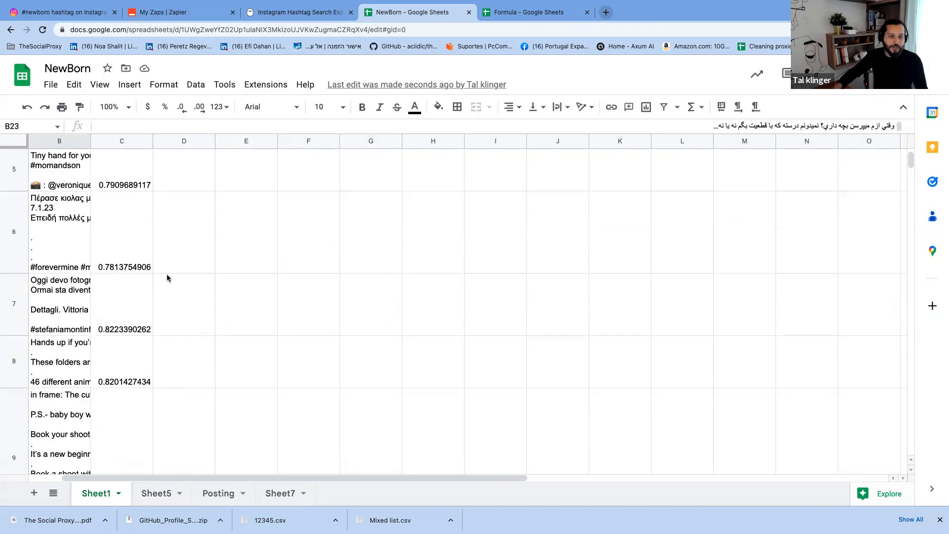
{"action": "left_click_drag", "start_coordinate": [254, 478], "coordinate": [25, 479]}
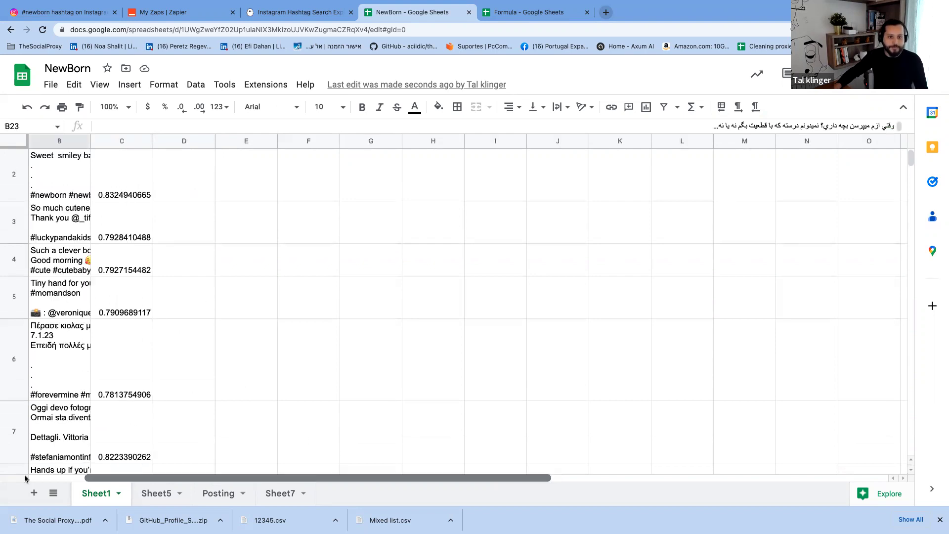
Step: Switch to Zapier, close the run log, open the NewBorn Zap and examine the query of its Search Embeddings in OpenAI step
{"action": "left_click", "coordinate": [166, 10]}
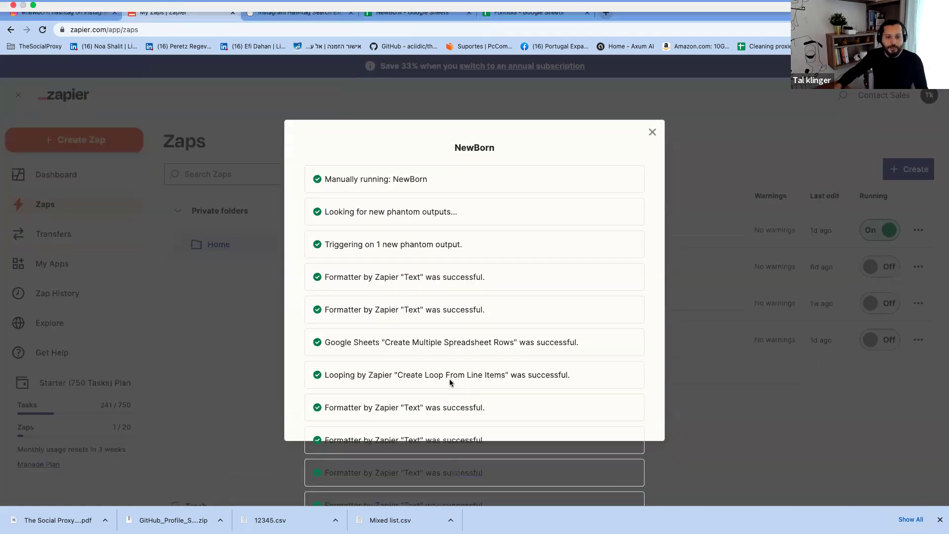
{"action": "left_click", "coordinate": [651, 132]}
{"action": "left_click", "coordinate": [456, 230]}
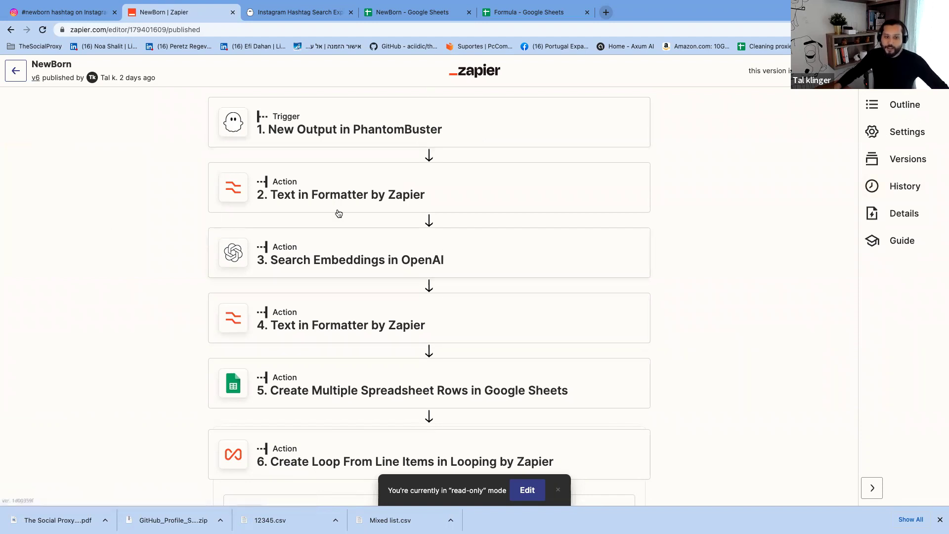
{"action": "left_click", "coordinate": [304, 268]}
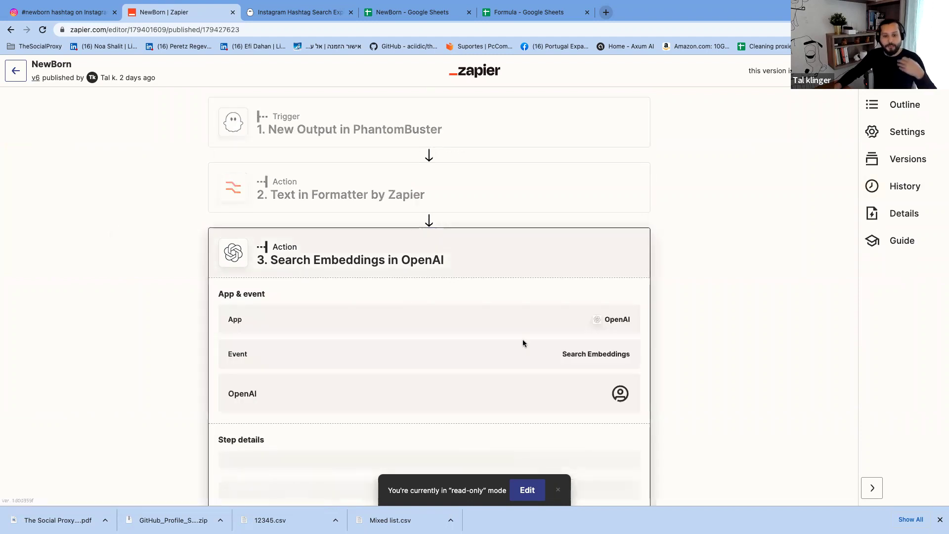
{"action": "scroll", "coordinate": [518, 332], "scroll_direction": "down", "scroll_amount": 3}
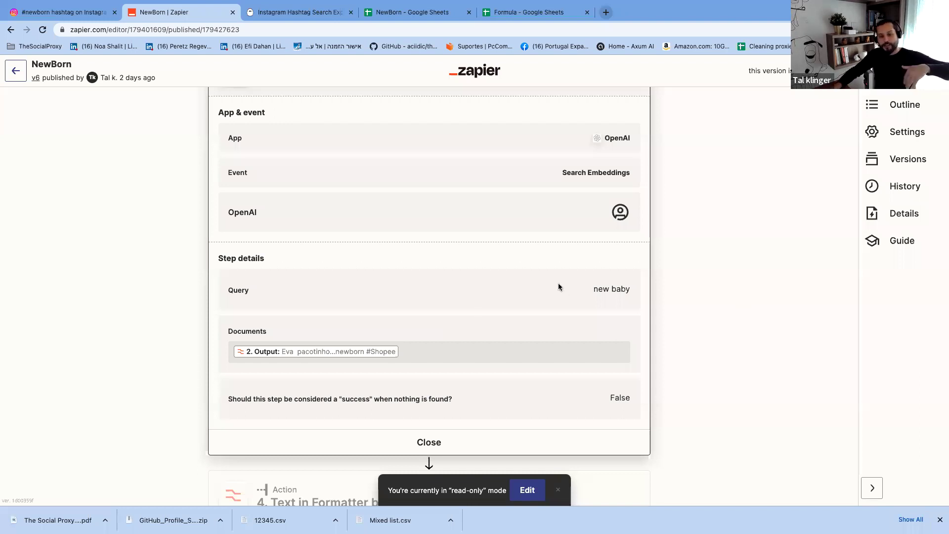
{"action": "left_click_drag", "start_coordinate": [592, 291], "coordinate": [633, 291]}
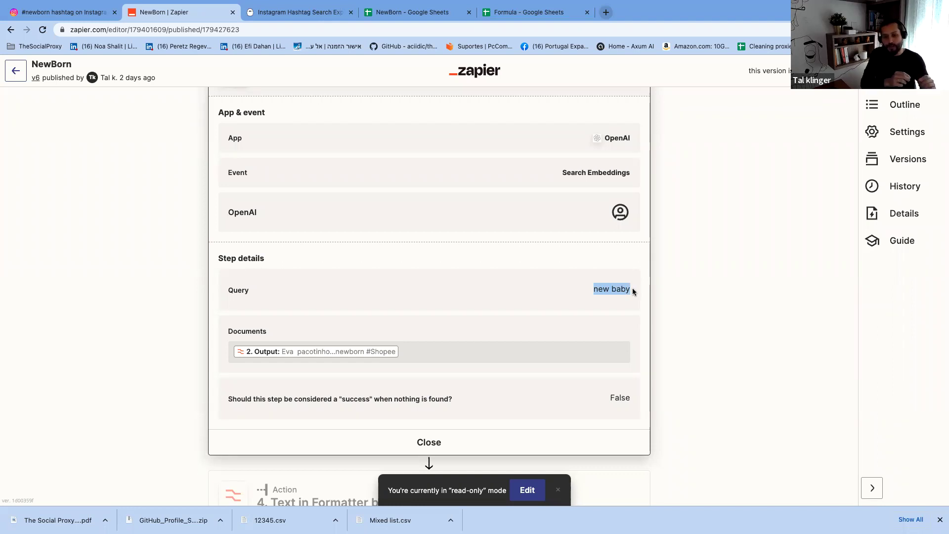
Step: Review the remaining NewBorn Zap actions, from step 4 Text in Formatter to step 9 Create Multiple Spreadsheet Rows
{"action": "scroll", "coordinate": [417, 354], "scroll_direction": "down", "scroll_amount": 3}
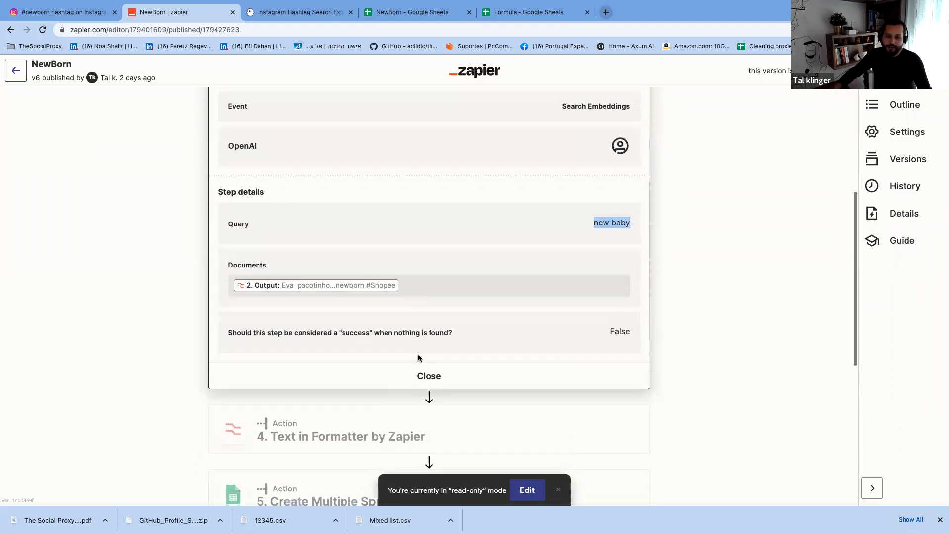
{"action": "scroll", "coordinate": [417, 354], "scroll_direction": "down", "scroll_amount": 5}
{"action": "scroll", "coordinate": [387, 335], "scroll_direction": "down", "scroll_amount": 1}
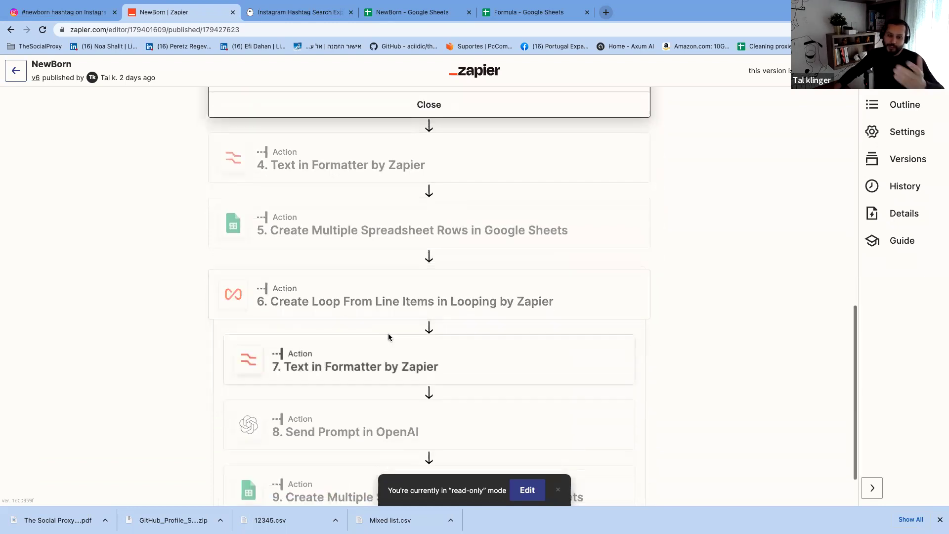
{"action": "scroll", "coordinate": [297, 230], "scroll_direction": "down", "scroll_amount": 1}
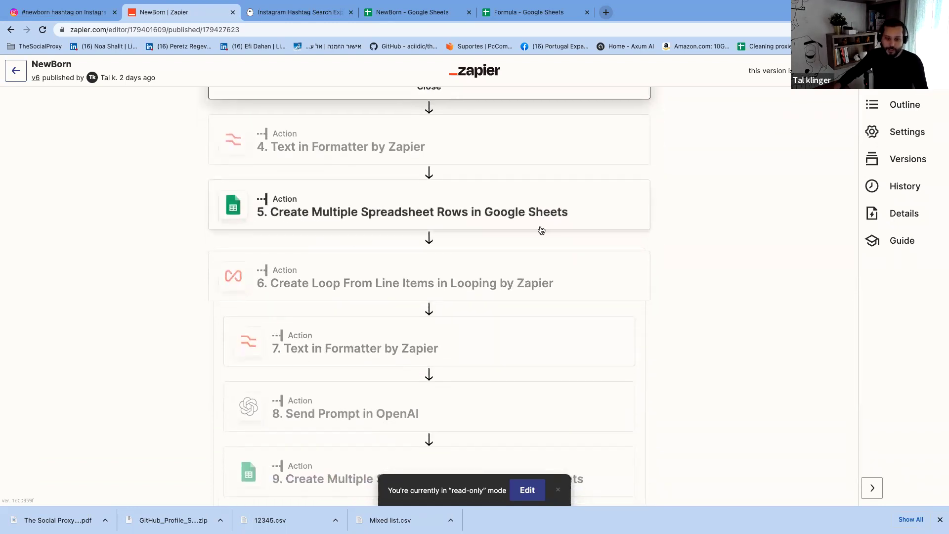
{"action": "scroll", "coordinate": [541, 230], "scroll_direction": "down", "scroll_amount": 1}
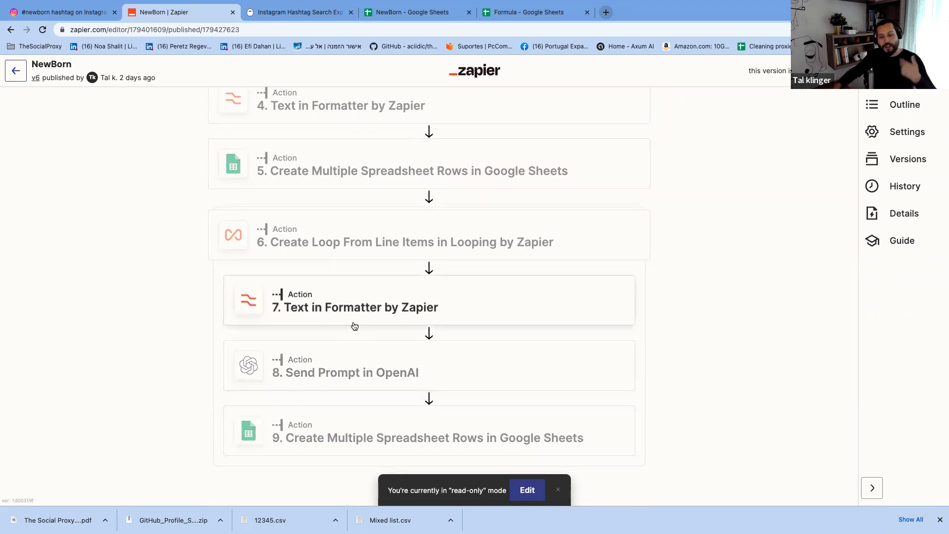
Step: Switch to the NewBorn spreadsheet and look through the posts, replies and Mom Name column in Sheet5
{"action": "left_click", "coordinate": [379, 14]}
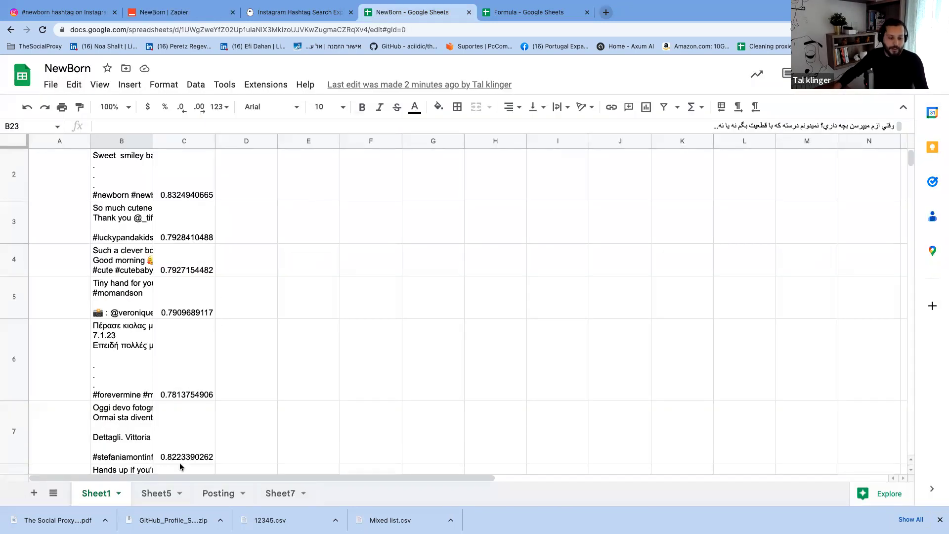
{"action": "left_click", "coordinate": [160, 495]}
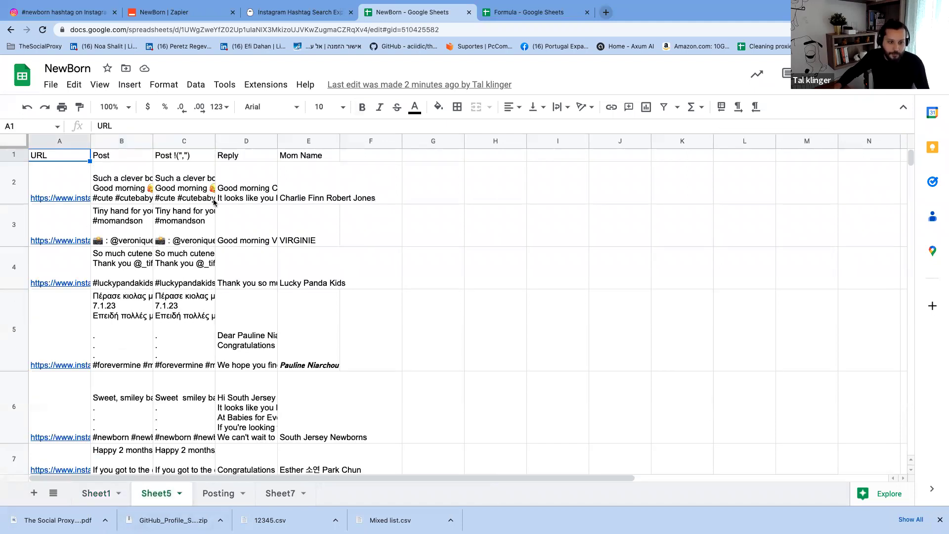
{"action": "scroll", "coordinate": [237, 324], "scroll_direction": "down", "scroll_amount": 10}
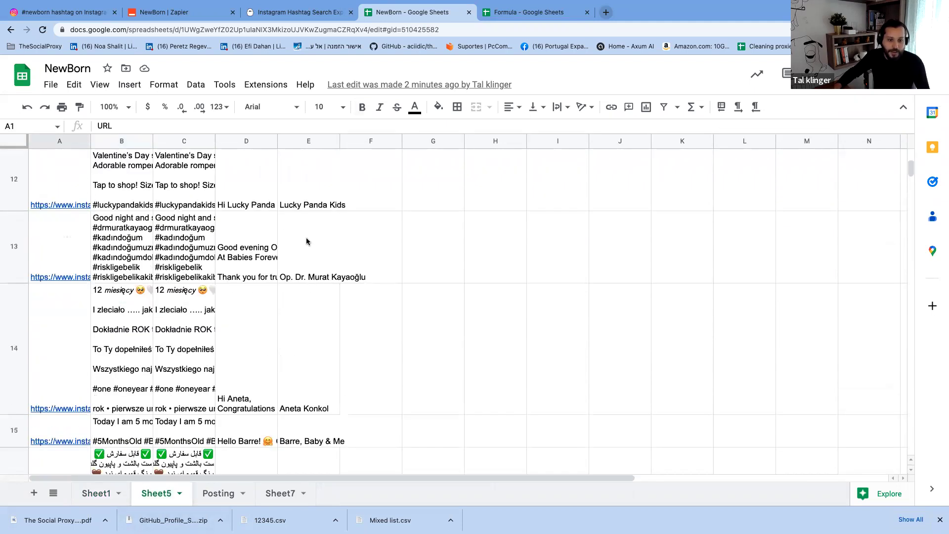
{"action": "scroll", "coordinate": [304, 242], "scroll_direction": "up", "scroll_amount": 10}
{"action": "left_click", "coordinate": [295, 193]}
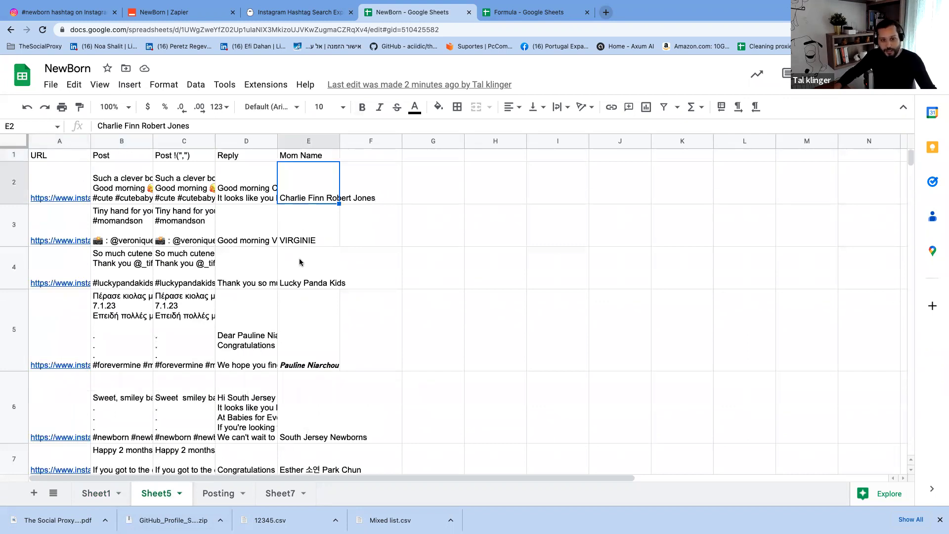
{"action": "scroll", "coordinate": [298, 307], "scroll_direction": "down", "scroll_amount": 8}
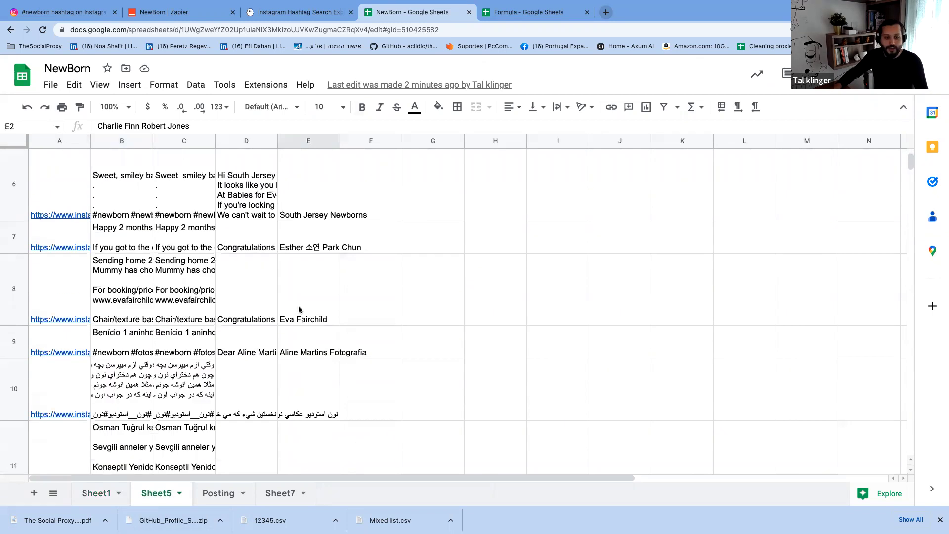
{"action": "scroll", "coordinate": [298, 309], "scroll_direction": "down", "scroll_amount": 3}
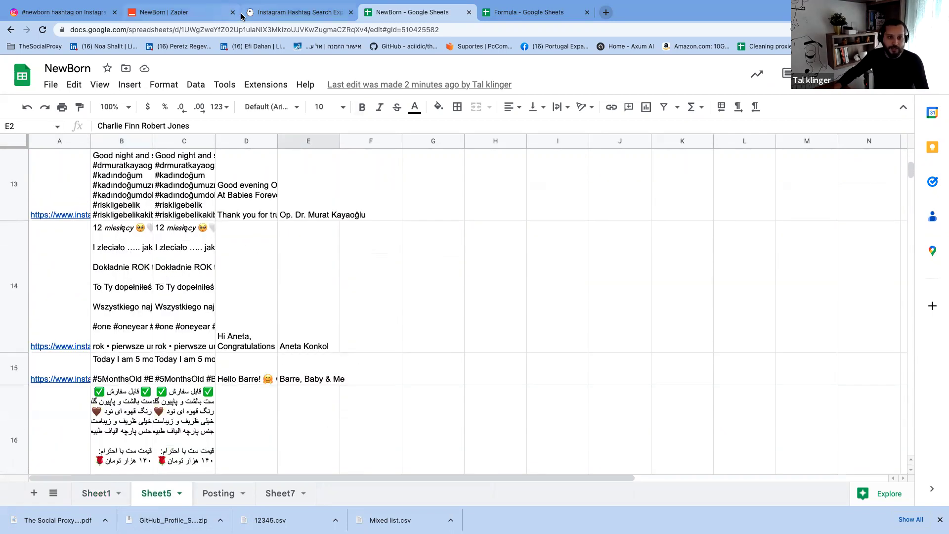
Step: Switch back to the NewBorn Zap in Zapier and open step 8, Send Prompt in OpenAI, to view its model and prompt
{"action": "left_click", "coordinate": [202, 15]}
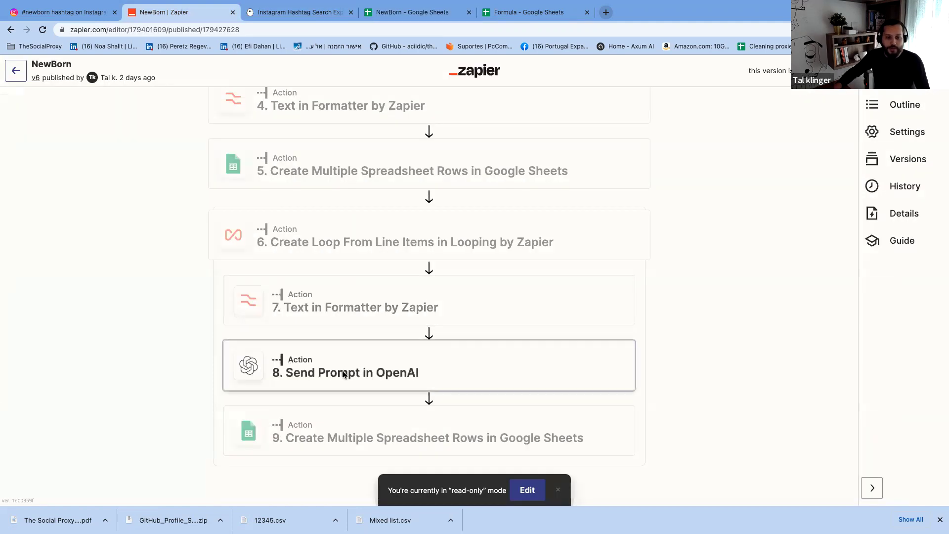
{"action": "left_click", "coordinate": [345, 371]}
{"action": "scroll", "coordinate": [344, 371], "scroll_direction": "down", "scroll_amount": 5}
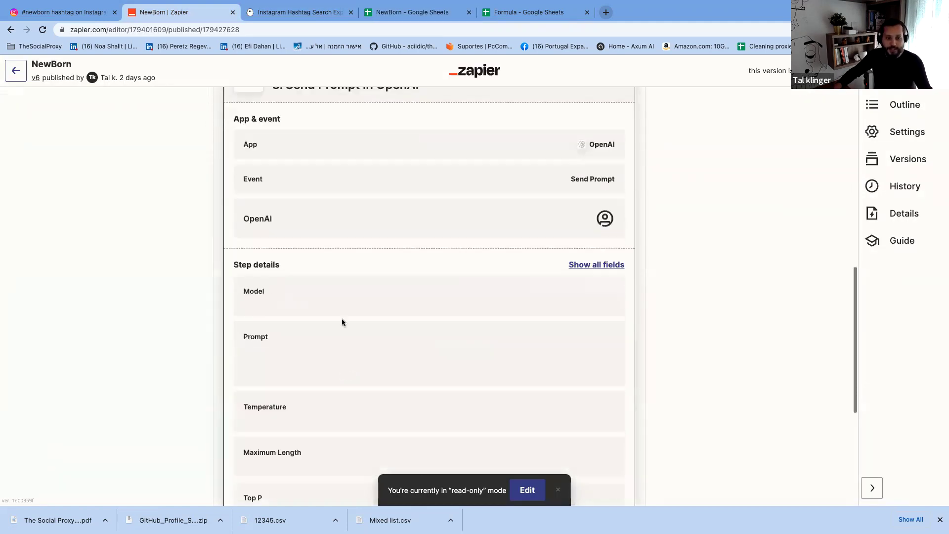
{"action": "scroll", "coordinate": [343, 318], "scroll_direction": "down", "scroll_amount": 2}
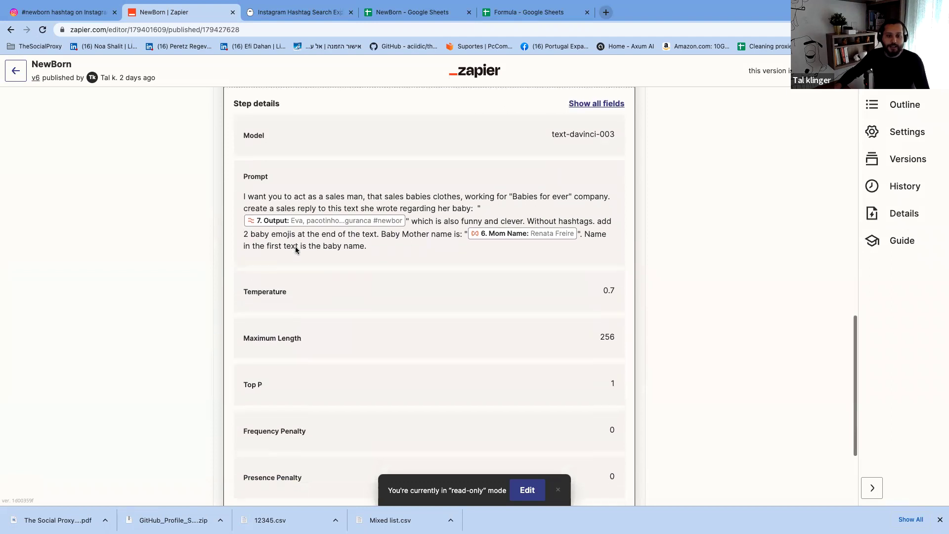
{"action": "scroll", "coordinate": [256, 228], "scroll_direction": "up", "scroll_amount": 2}
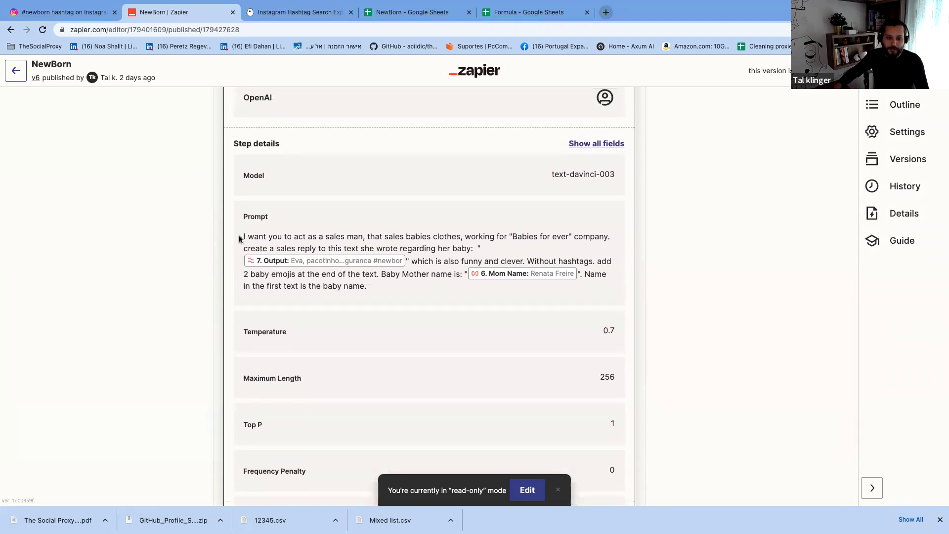
Step: Highlight and read the prompt's passages on the salesman role, sales reply, mother's name, baby emojis and baby name
{"action": "left_click_drag", "start_coordinate": [241, 238], "coordinate": [571, 233]}
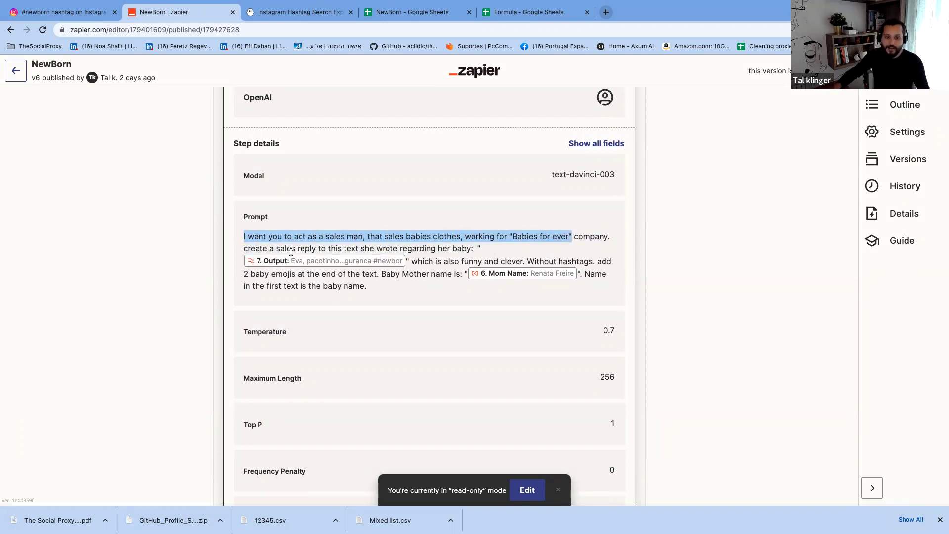
{"action": "left_click_drag", "start_coordinate": [241, 250], "coordinate": [440, 244]}
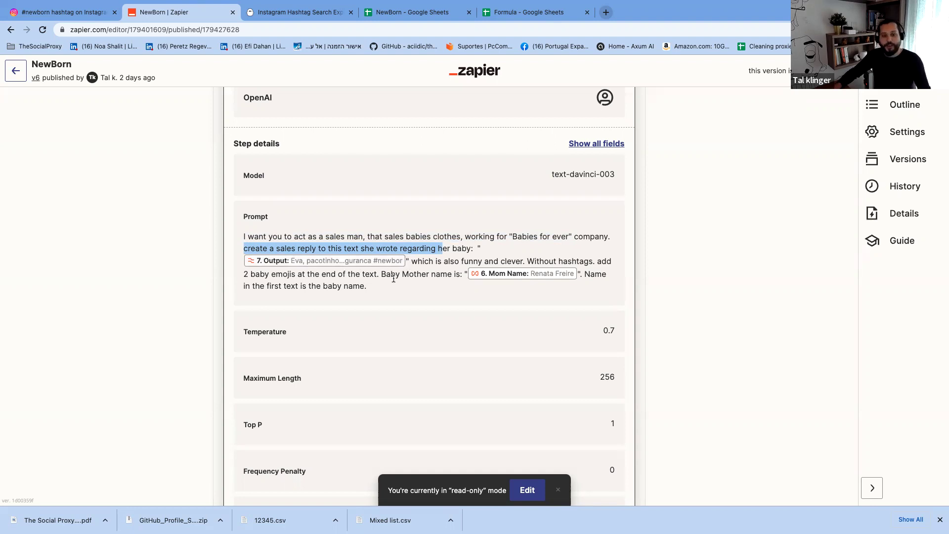
{"action": "left_click_drag", "start_coordinate": [387, 276], "coordinate": [556, 276]}
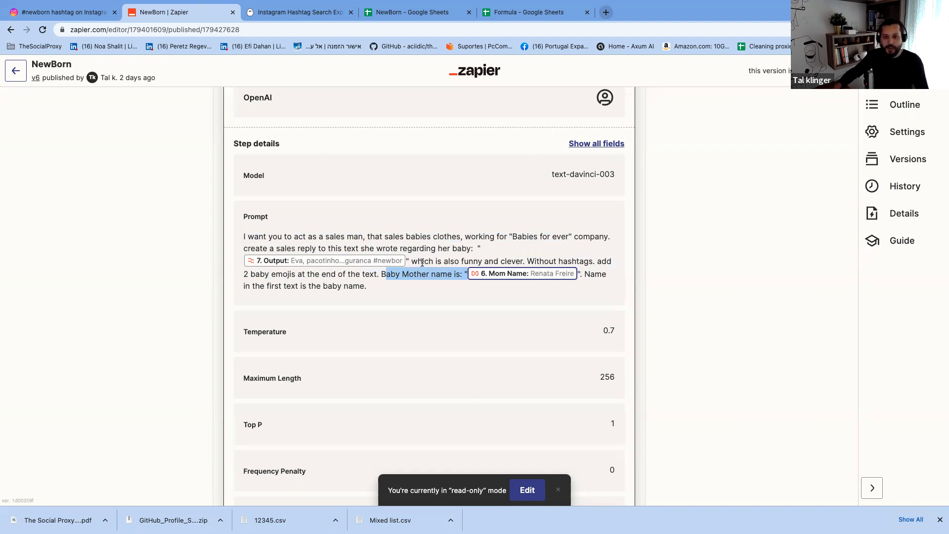
{"action": "left_click", "coordinate": [473, 261]}
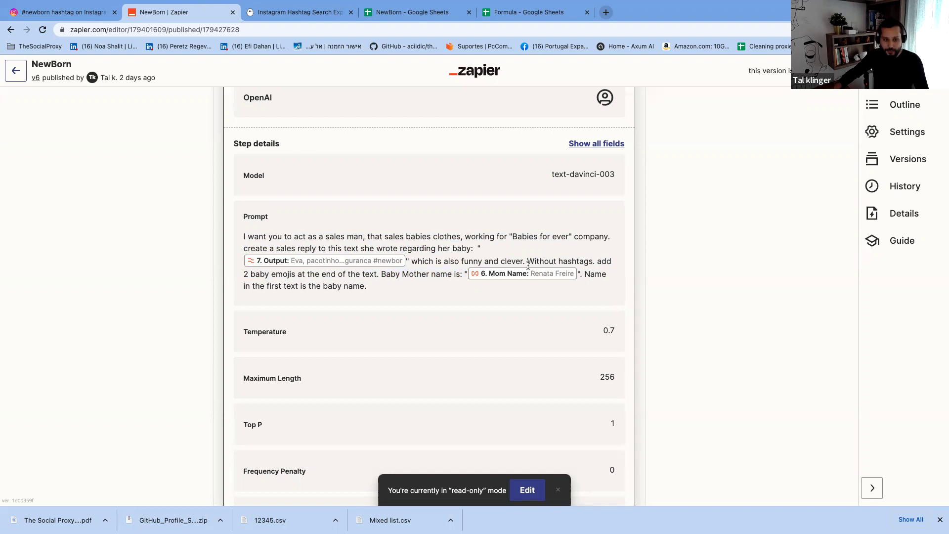
{"action": "left_click_drag", "start_coordinate": [241, 275], "coordinate": [379, 273]}
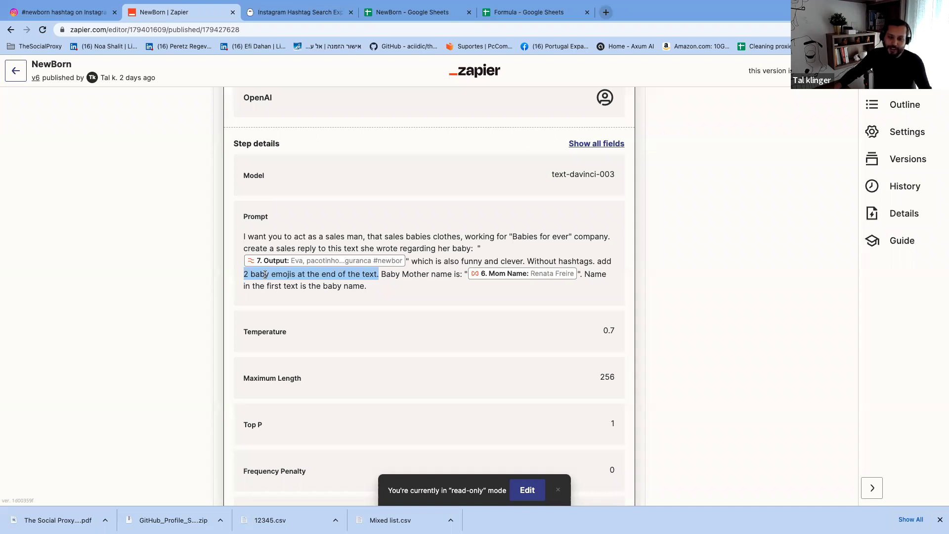
{"action": "left_click_drag", "start_coordinate": [407, 287], "coordinate": [259, 297]}
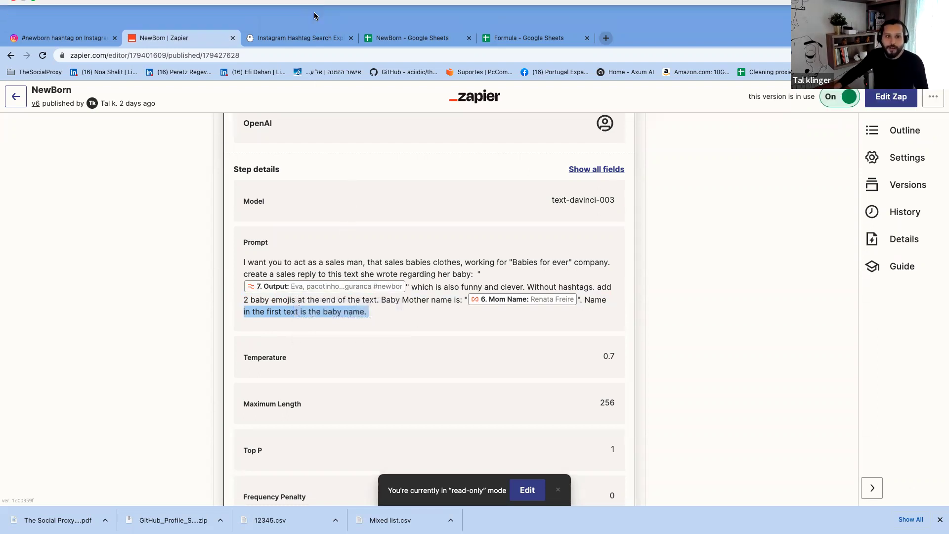
{"action": "scroll", "coordinate": [323, 184], "scroll_direction": "down", "scroll_amount": 3}
{"action": "scroll", "coordinate": [323, 184], "scroll_direction": "down", "scroll_amount": 3}
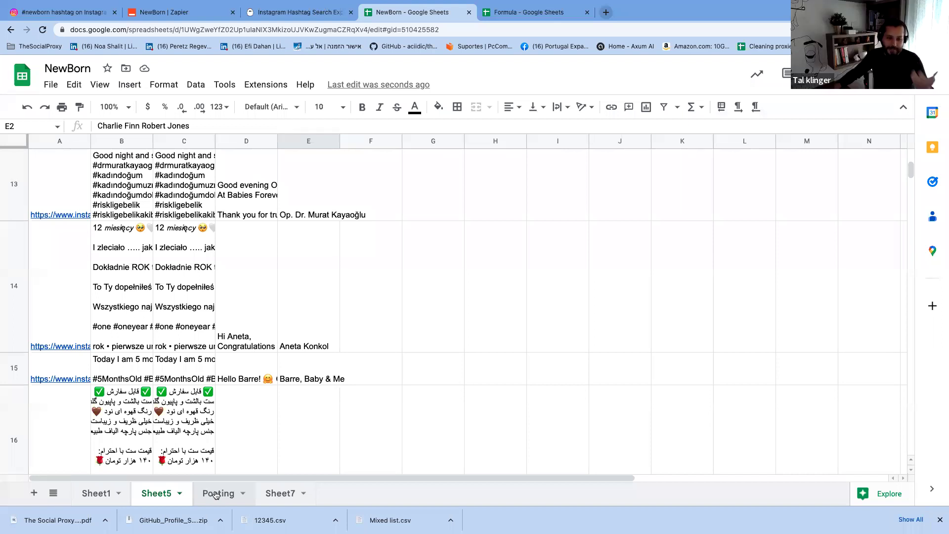
Step: Switch to the NewBorn spreadsheet and look through the post ranks in Sheet1
{"action": "left_click", "coordinate": [98, 493]}
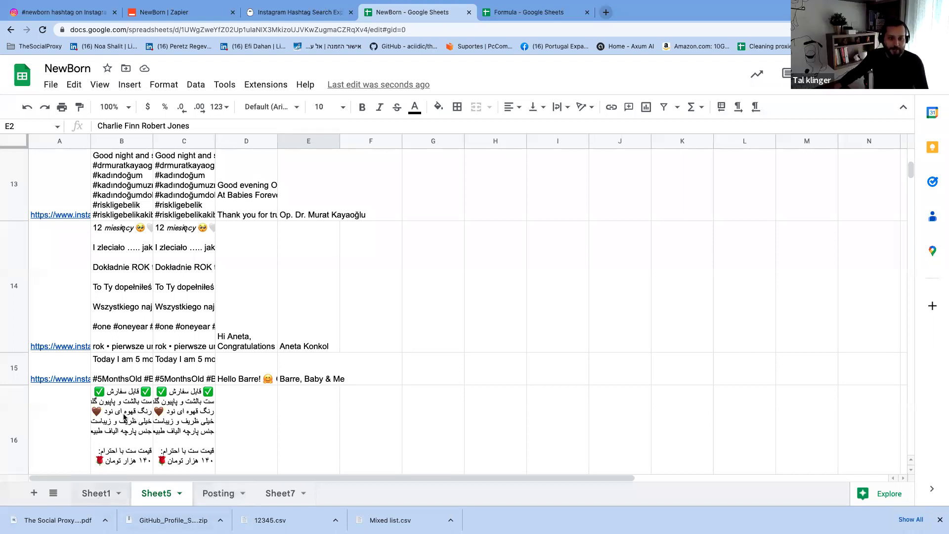
{"action": "scroll", "coordinate": [188, 275], "scroll_direction": "down", "scroll_amount": 15}
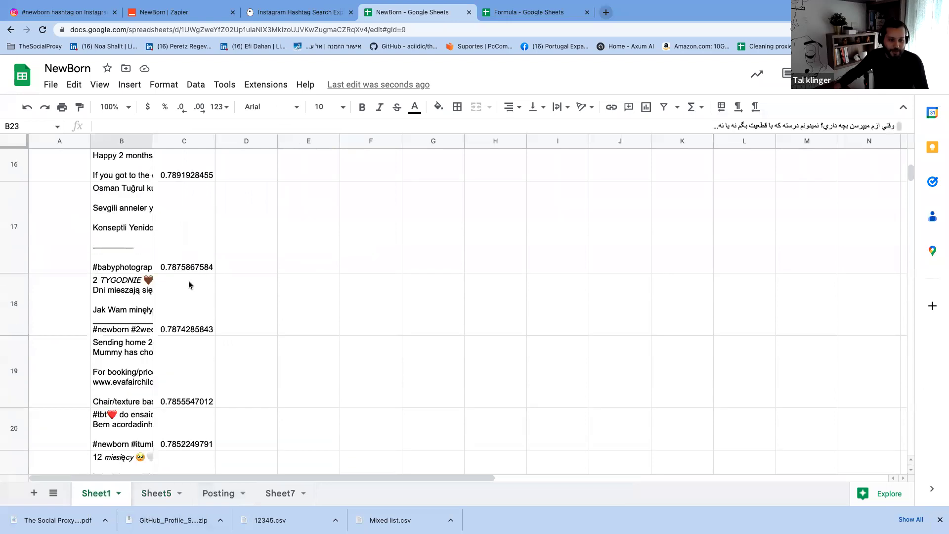
{"action": "scroll", "coordinate": [190, 293], "scroll_direction": "up", "scroll_amount": 10}
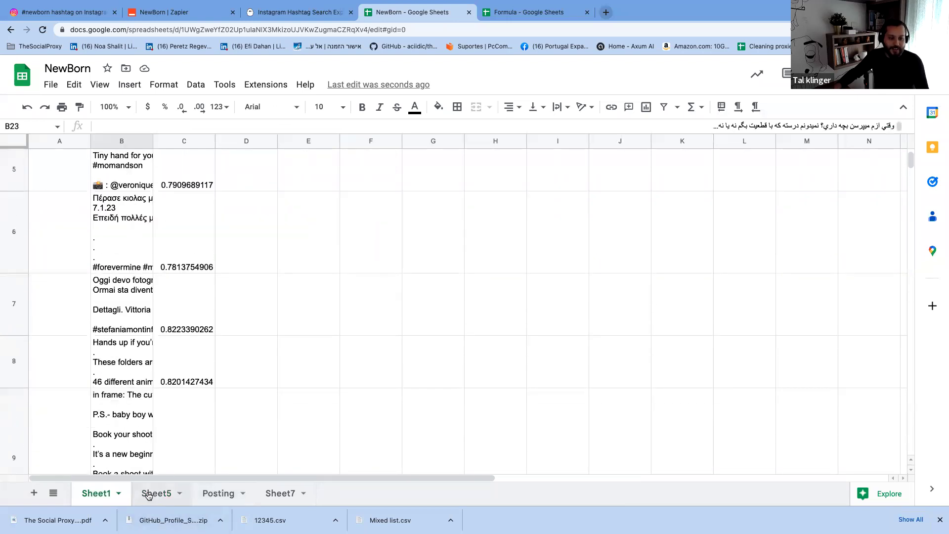
Step: Open the Posting sheet, look through its posts, ranks and replies, and select cell B18
{"action": "left_click", "coordinate": [212, 493]}
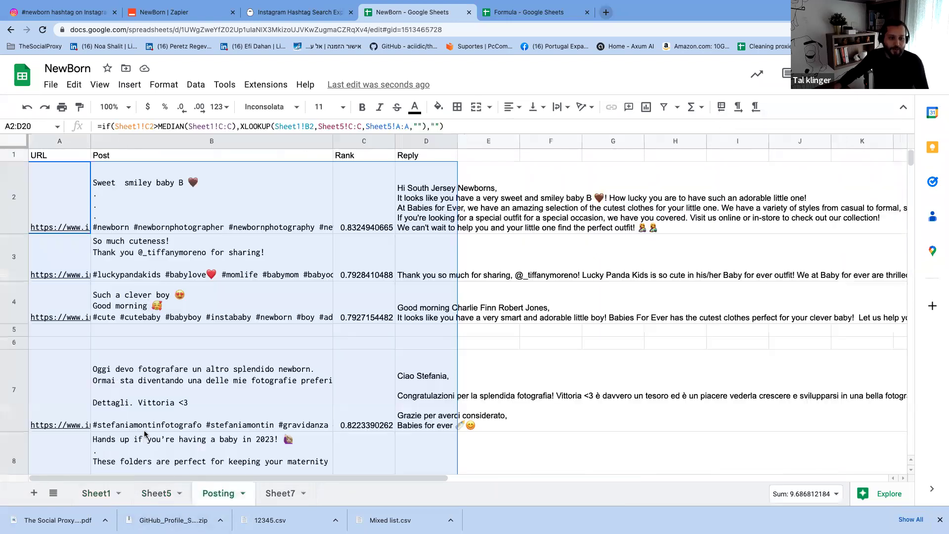
{"action": "scroll", "coordinate": [128, 384], "scroll_direction": "down", "scroll_amount": 12}
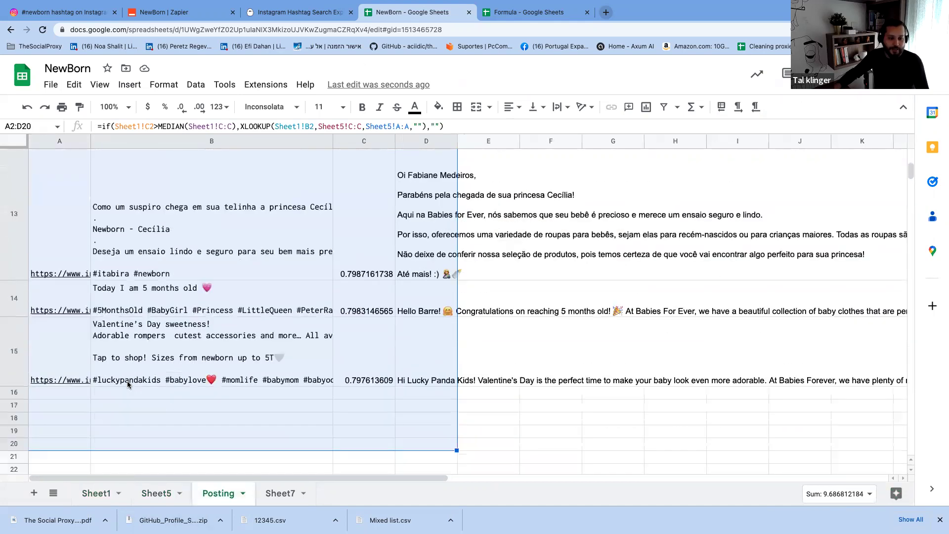
{"action": "scroll", "coordinate": [128, 385], "scroll_direction": "up", "scroll_amount": 5}
{"action": "left_click", "coordinate": [116, 418]}
{"action": "scroll", "coordinate": [215, 352], "scroll_direction": "up", "scroll_amount": 5}
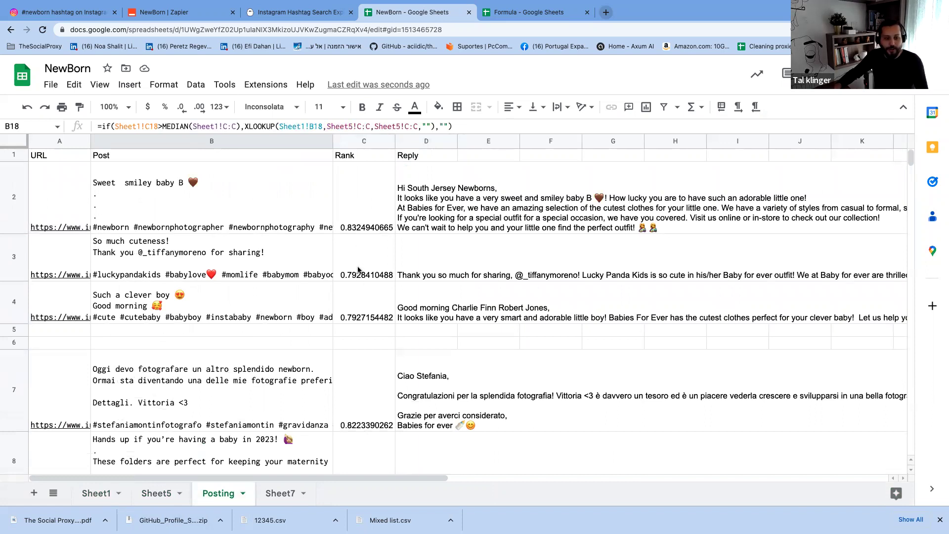
Step: Inspect the formulas in cells C2 and B2 of the Posting sheet and look over the filtered post rows
{"action": "left_click", "coordinate": [350, 209]}
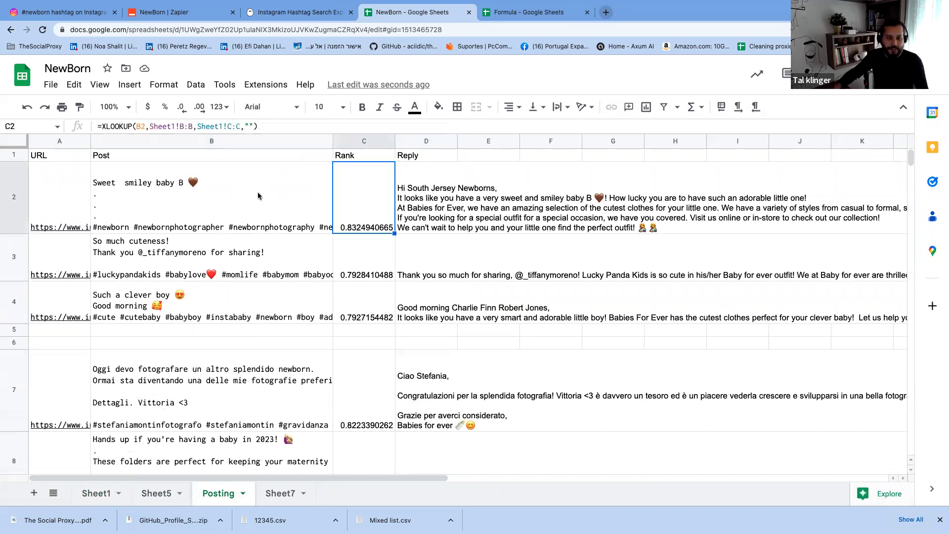
{"action": "left_click", "coordinate": [168, 165]}
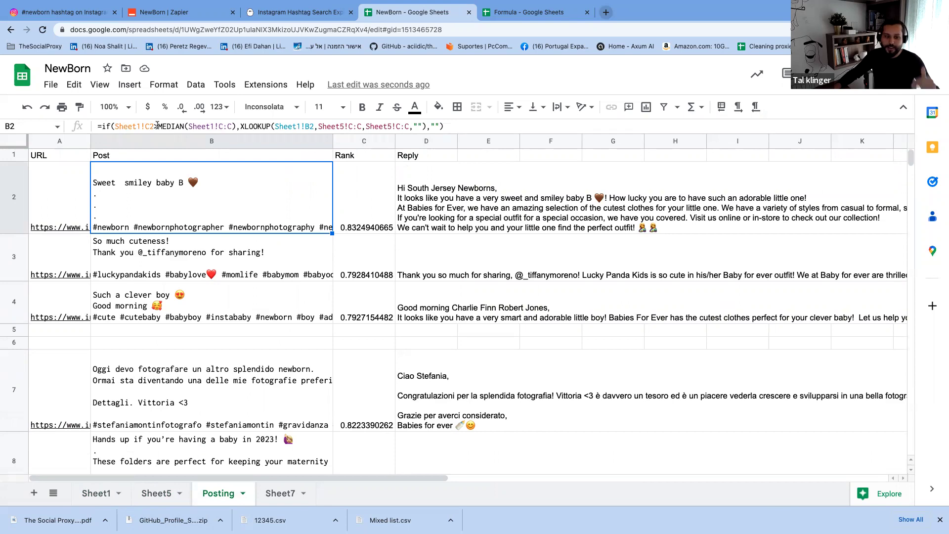
{"action": "scroll", "coordinate": [244, 344], "scroll_direction": "down", "scroll_amount": 10}
{"action": "scroll", "coordinate": [244, 344], "scroll_direction": "down", "scroll_amount": 3}
{"action": "scroll", "coordinate": [244, 344], "scroll_direction": "up", "scroll_amount": 15}
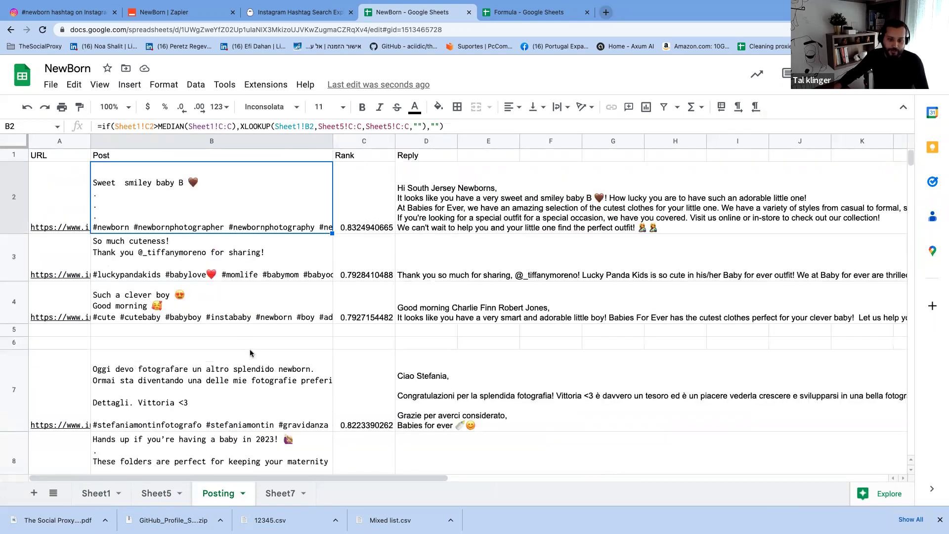
Step: Review the generated replies in cells D2, D7 and D8 of the Posting sheet and the post text in B8
{"action": "scroll", "coordinate": [250, 356], "scroll_direction": "down", "scroll_amount": 5}
{"action": "scroll", "coordinate": [250, 356], "scroll_direction": "up", "scroll_amount": 5}
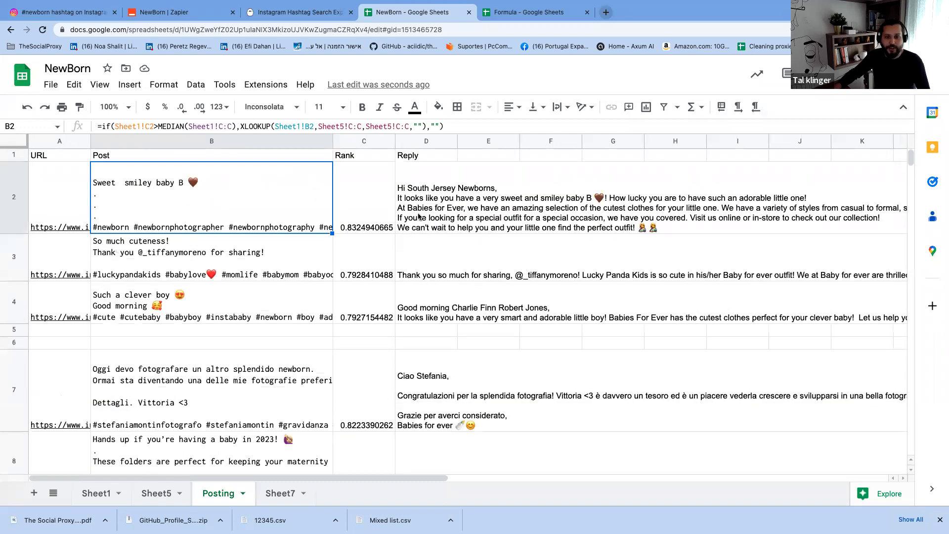
{"action": "left_click", "coordinate": [419, 216]}
{"action": "left_click", "coordinate": [418, 407]}
{"action": "scroll", "coordinate": [415, 396], "scroll_direction": "down", "scroll_amount": 3}
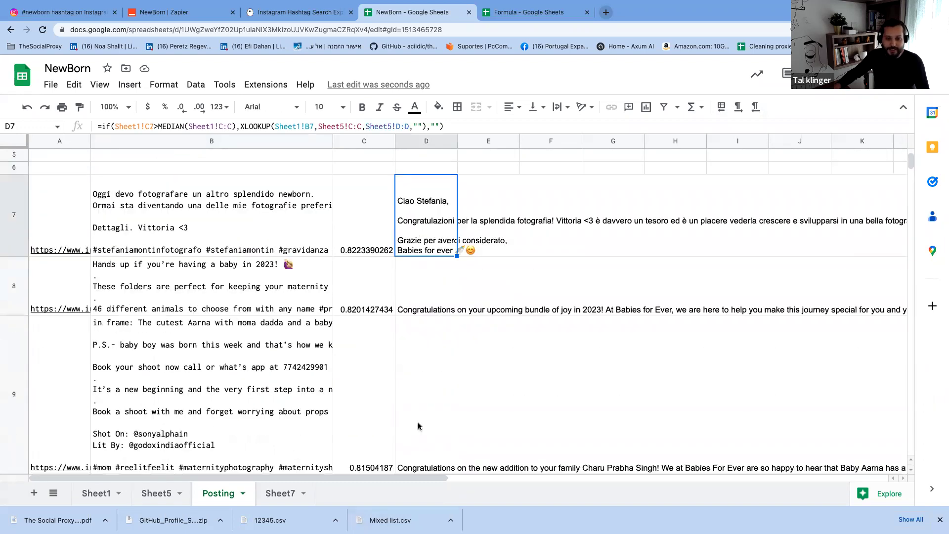
{"action": "left_click", "coordinate": [412, 302]}
{"action": "left_click", "coordinate": [239, 300]}
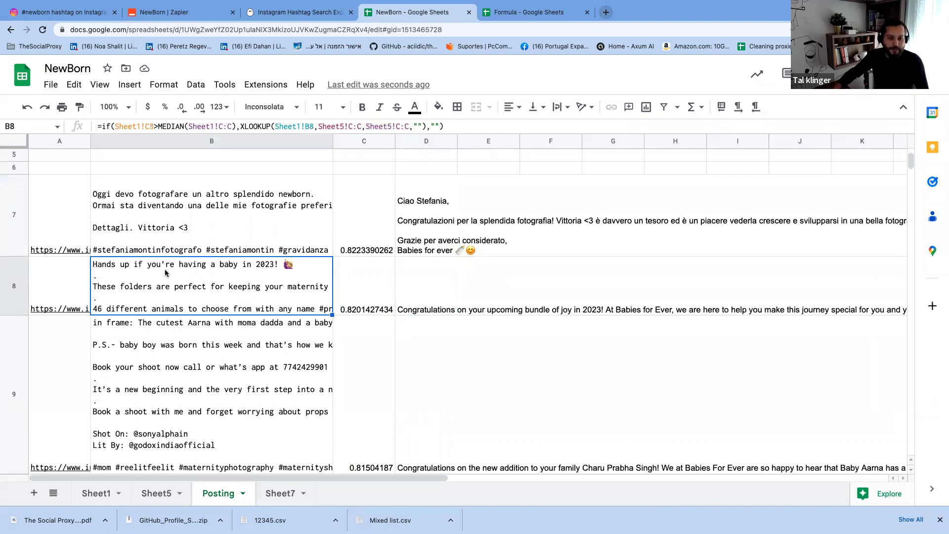
Step: Compare the post in cell B9 with its reply in D9, reading the reply across the row as far as cell K9
{"action": "scroll", "coordinate": [326, 383], "scroll_direction": "down", "scroll_amount": 3}
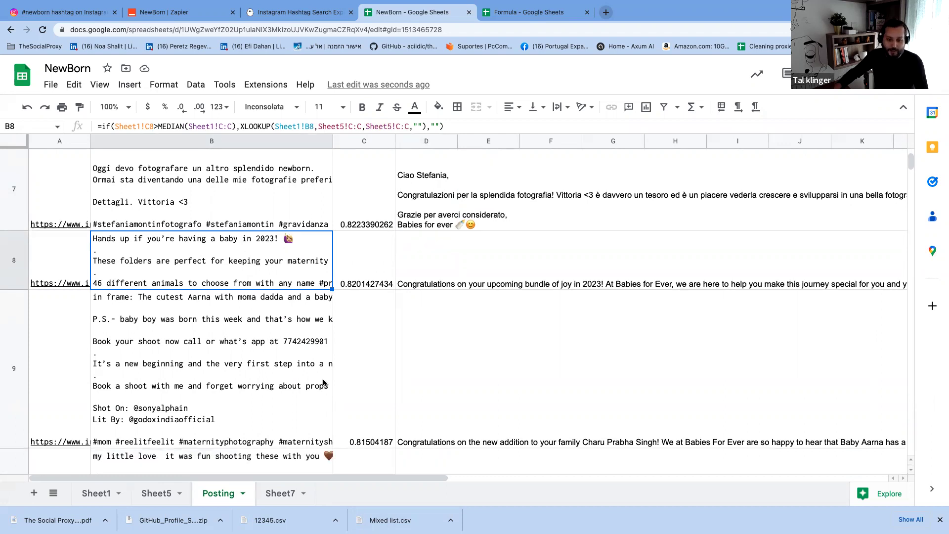
{"action": "left_click", "coordinate": [416, 342]}
{"action": "left_click", "coordinate": [186, 310]}
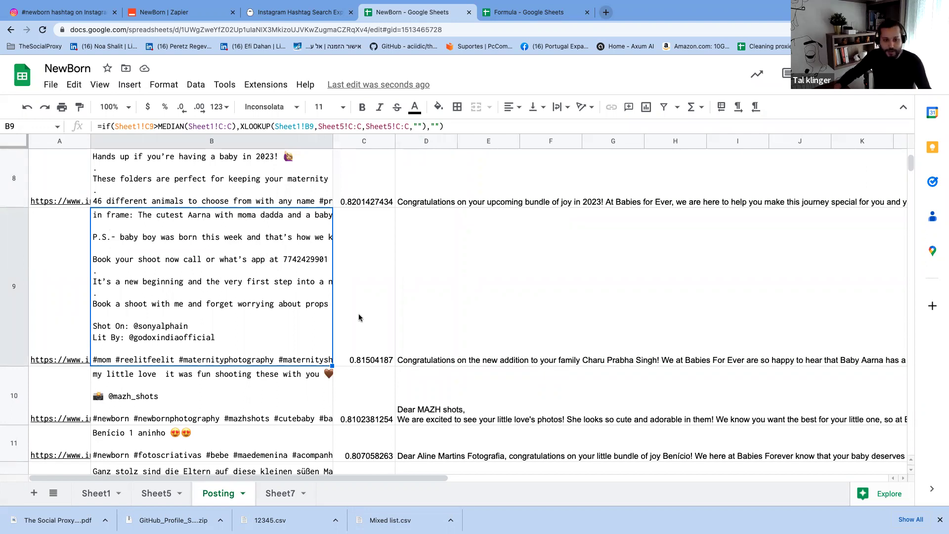
{"action": "left_click", "coordinate": [426, 321]}
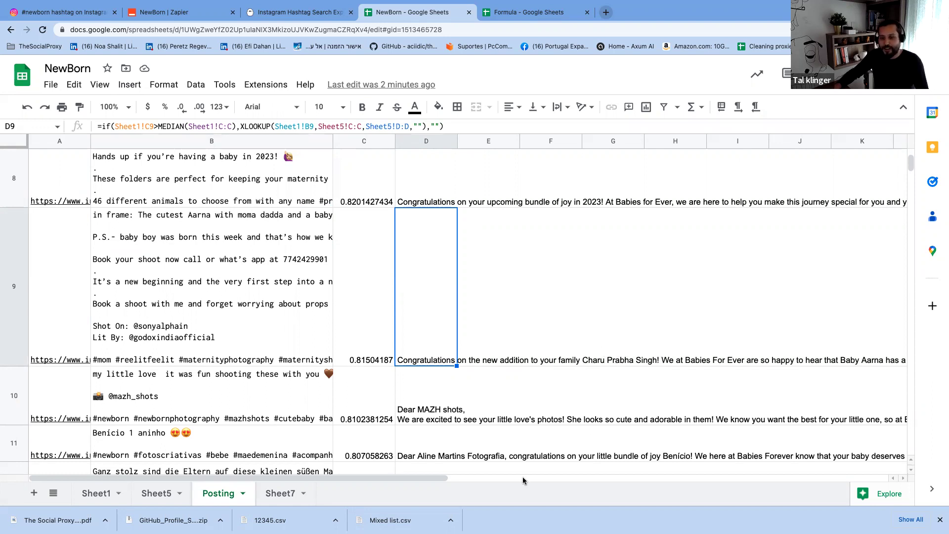
{"action": "left_click_drag", "start_coordinate": [385, 474], "coordinate": [419, 477]}
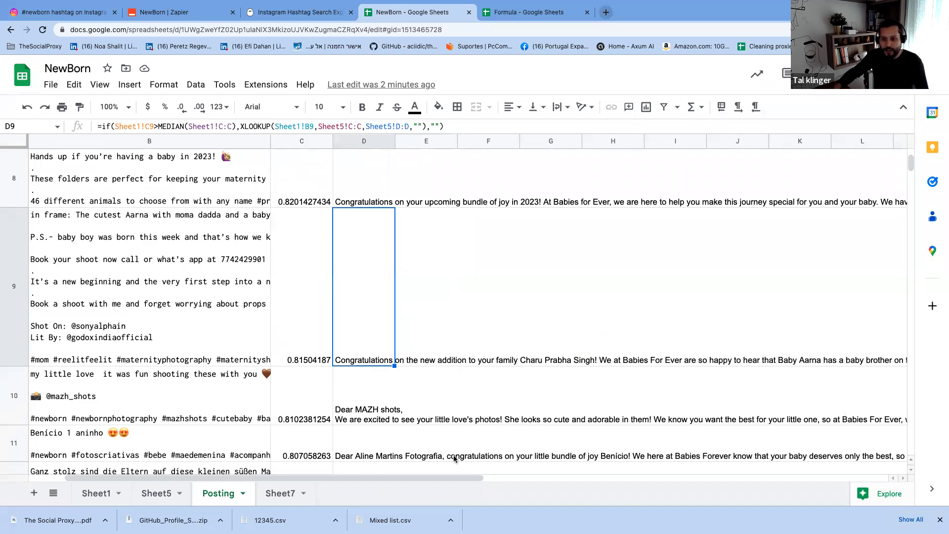
{"action": "left_click_drag", "start_coordinate": [435, 475], "coordinate": [607, 403]}
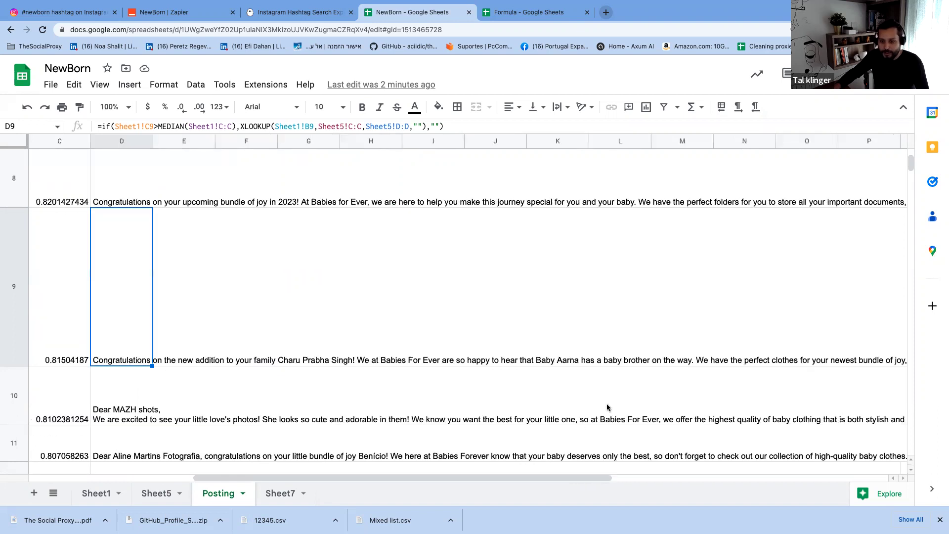
{"action": "left_click", "coordinate": [562, 365]}
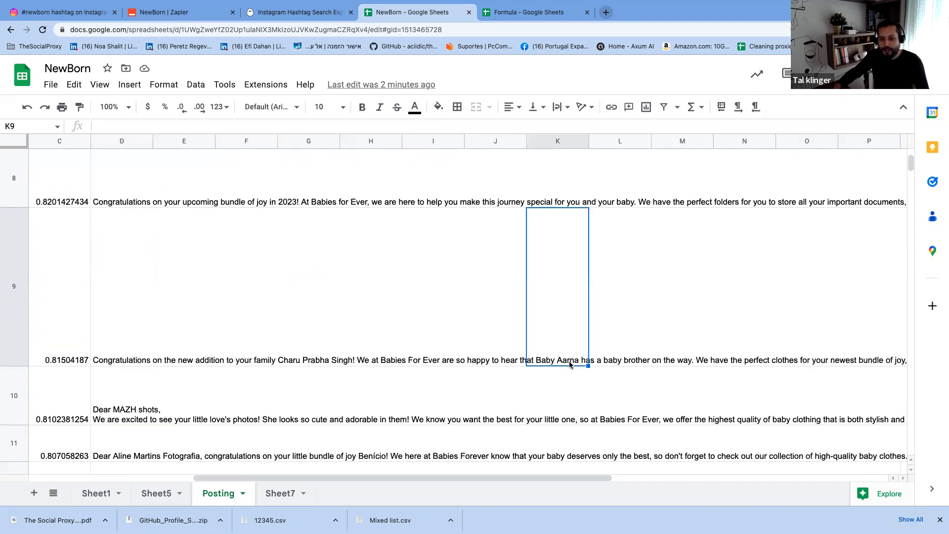